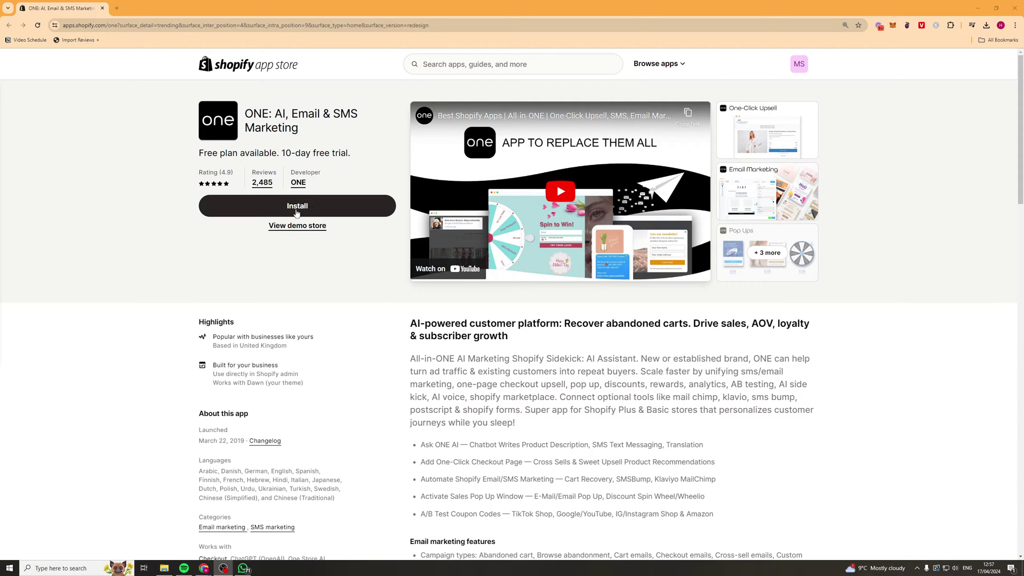
Start installing ONE: AI, Email & SMS Marketing from its Shopify App Store listing
left_click(346, 201)
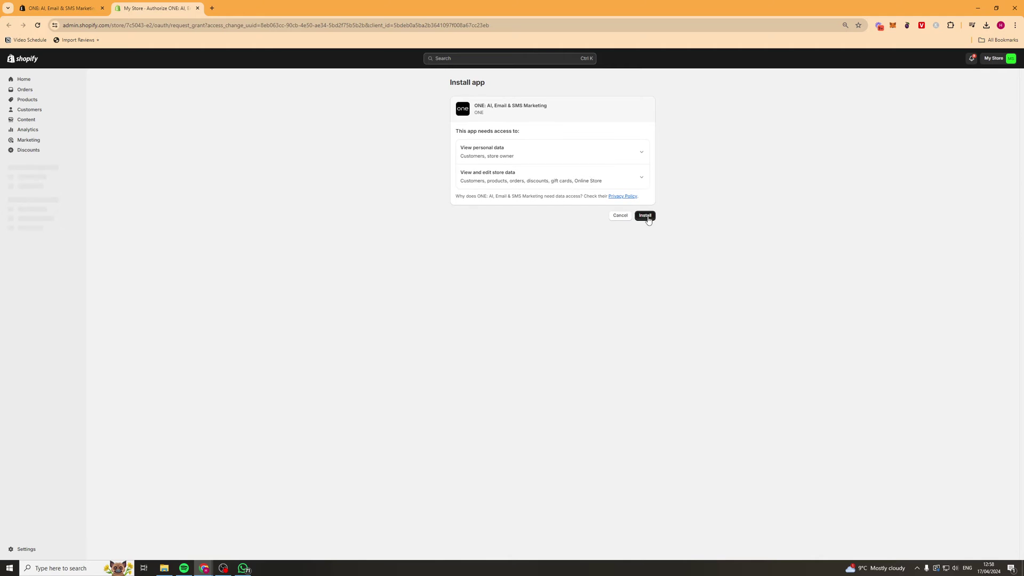
Approve the app's store access and choose SMS Marketing as the first app in onboarding
left_click(648, 216)
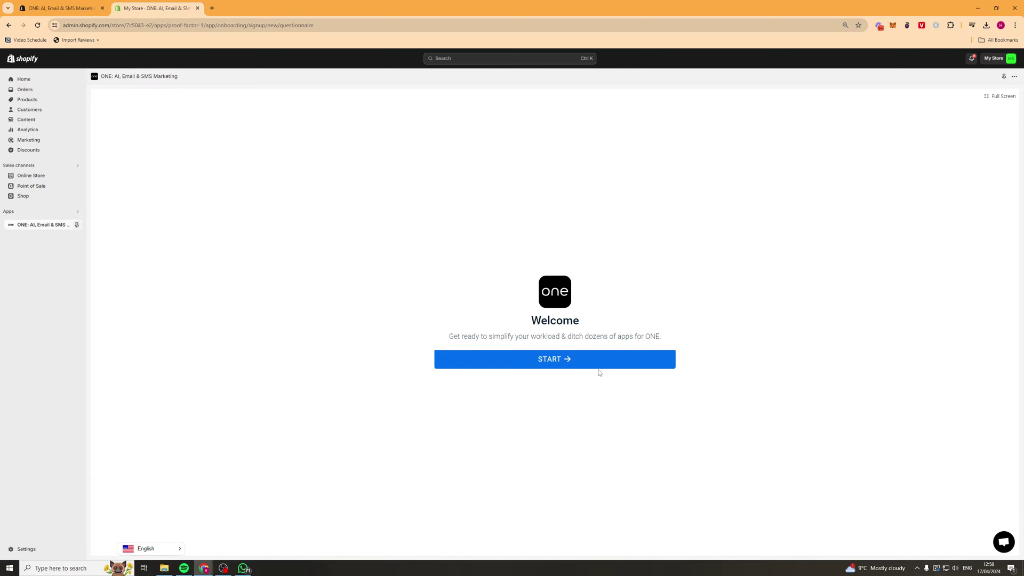
left_click(578, 366)
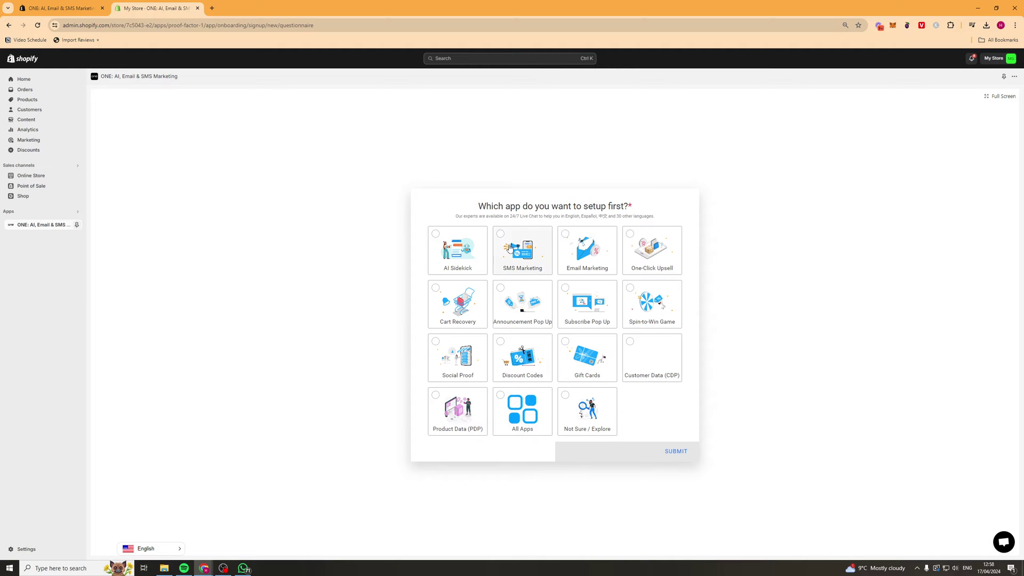
left_click(538, 246)
left_click(464, 245)
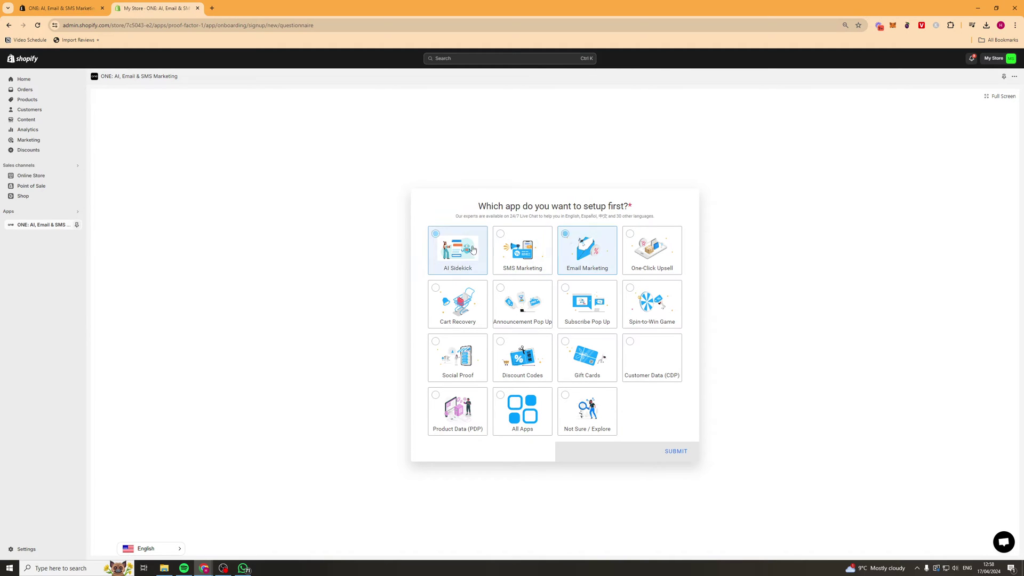
left_click(569, 250)
left_click(522, 249)
left_click(666, 453)
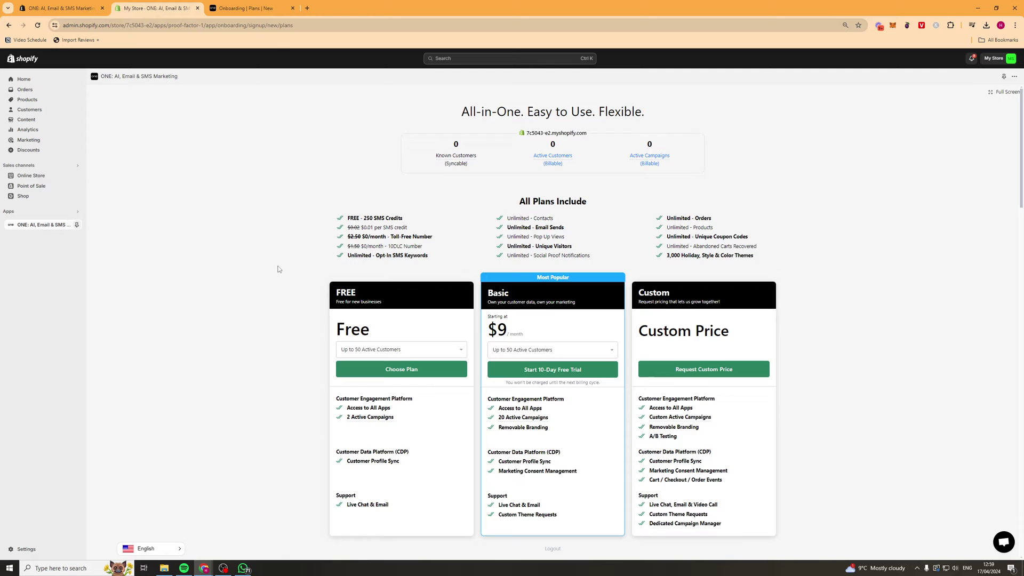
Start the Basic plan's 10-day free trial, keeping its default customer count
scroll(409, 449, "down", 2)
scroll(362, 318, "up", 2)
scroll(528, 277, "down", 2)
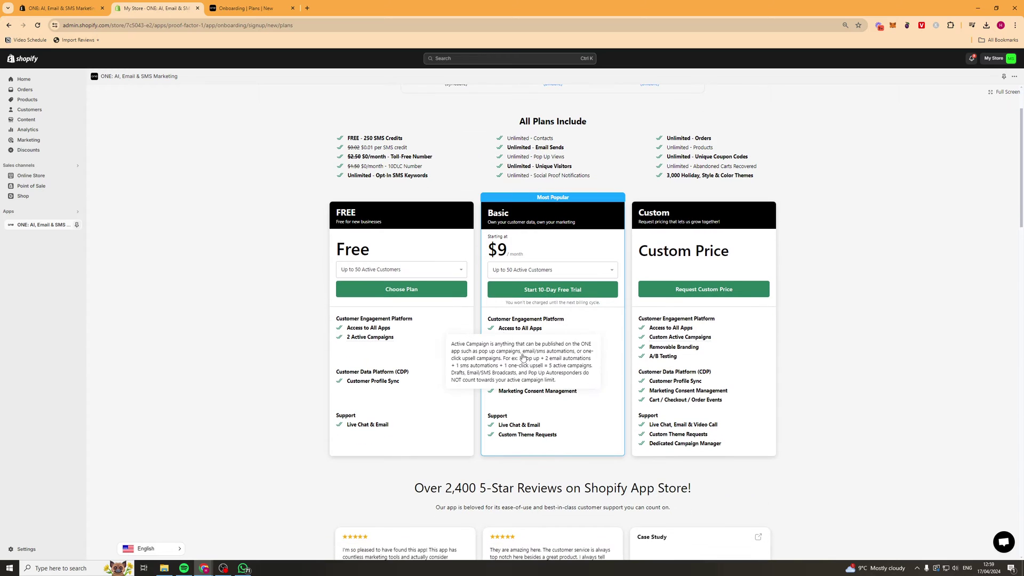
left_click(526, 274)
left_click(557, 253)
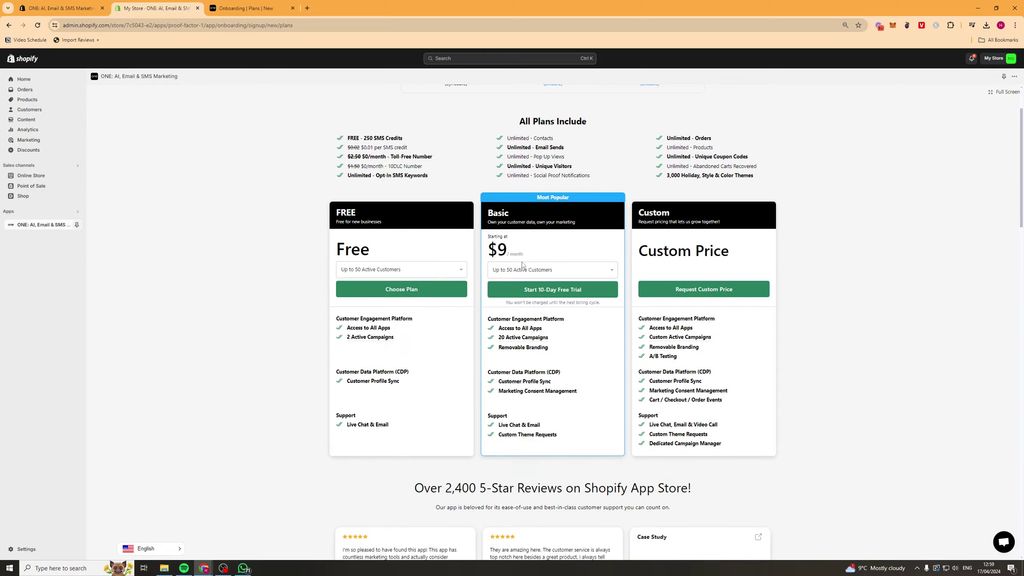
left_click(567, 290)
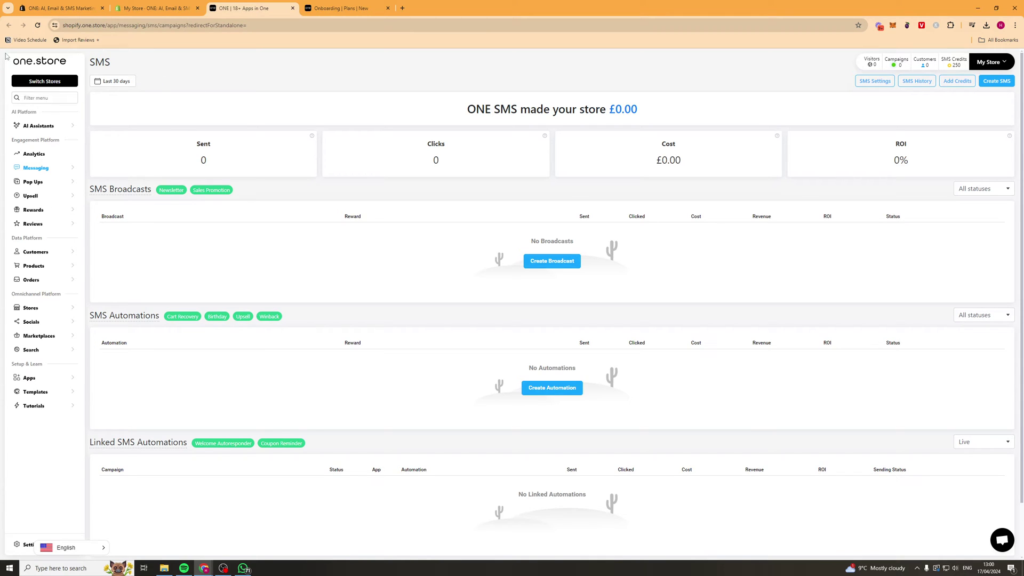
Look at the AI Sidekick chat, then view the Emails campaigns overview under Messaging
left_click(36, 127)
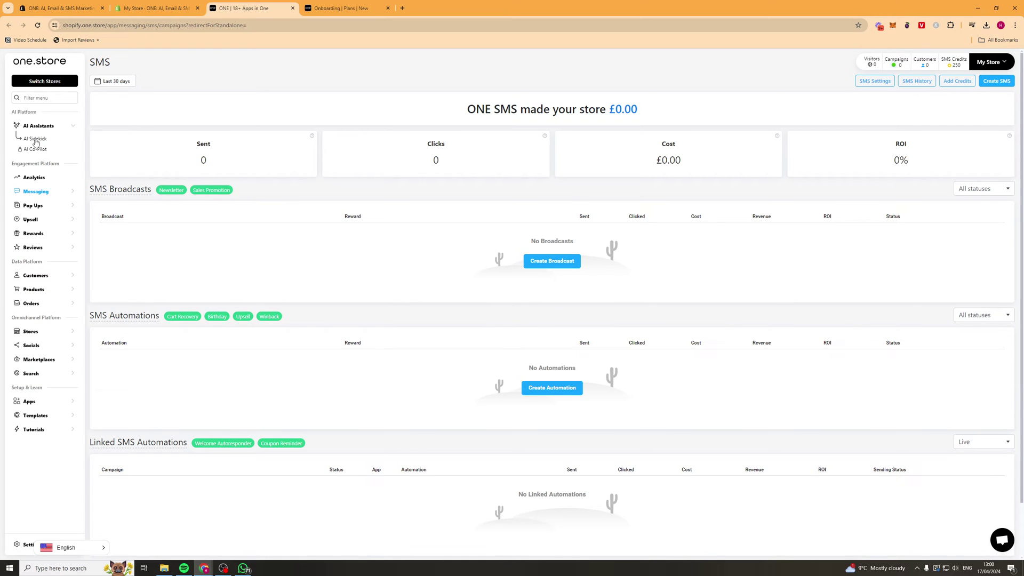
left_click(35, 139)
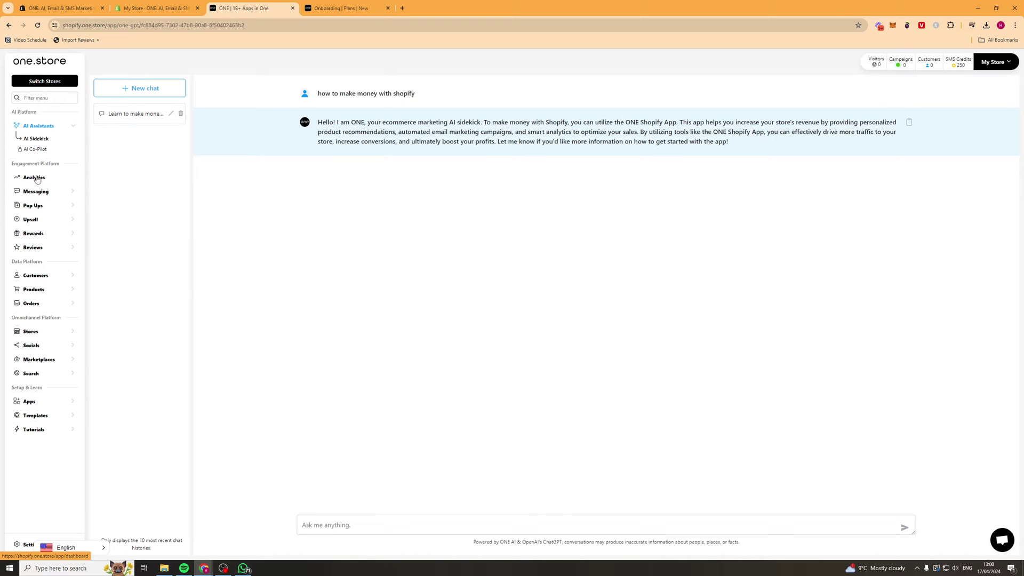
left_click(39, 193)
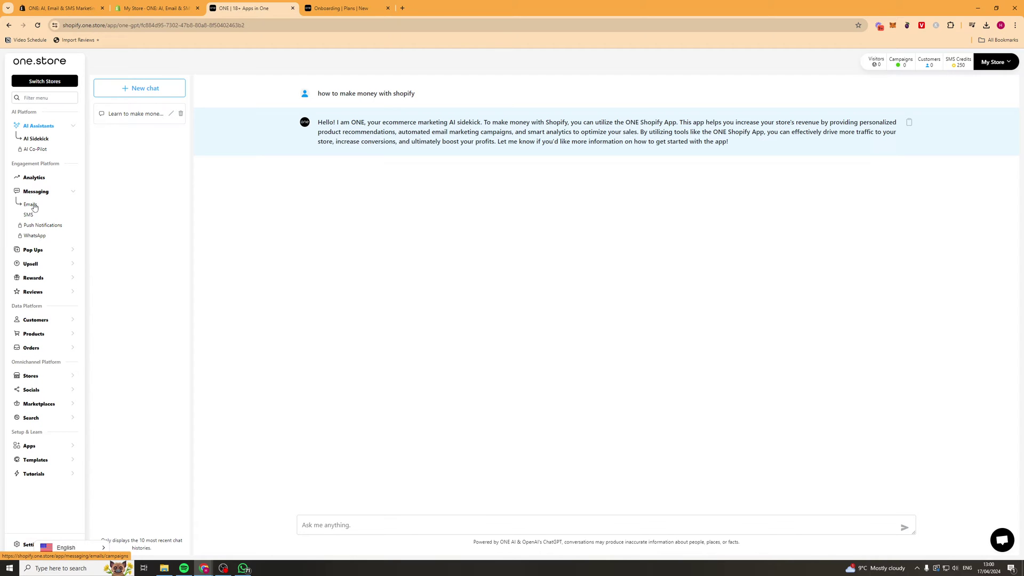
left_click(33, 205)
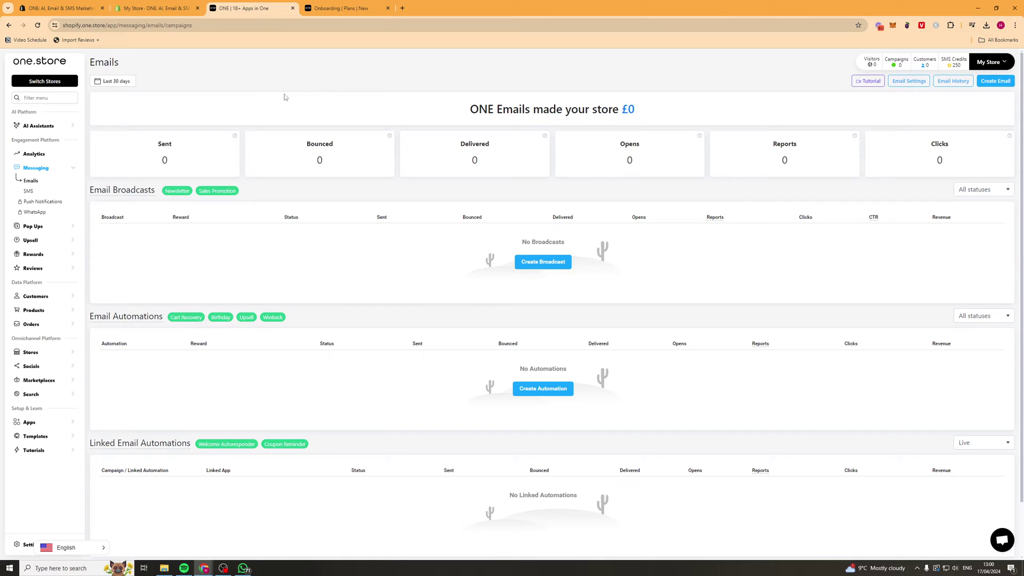
scroll(284, 97, "down", 2)
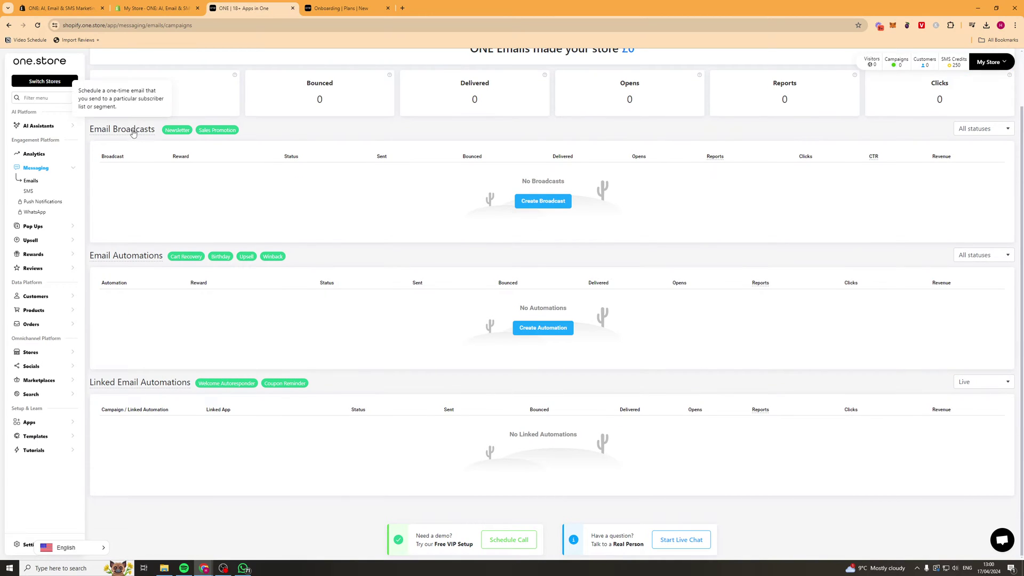
scroll(137, 134, "up", 2)
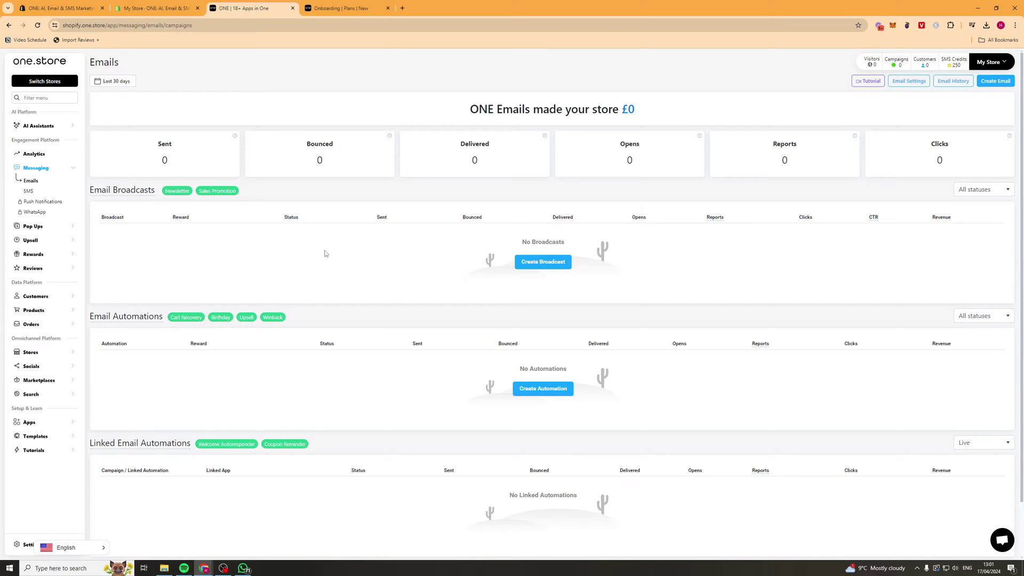
Start a new broadcast as a Newsletter Email (With Reward)
left_click(541, 262)
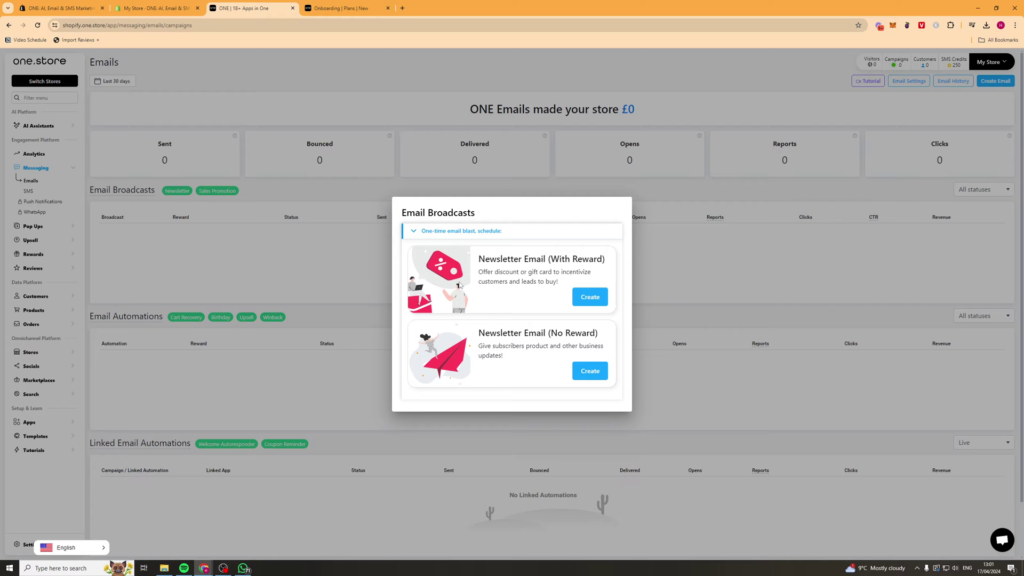
left_click_drag(481, 259, 586, 260)
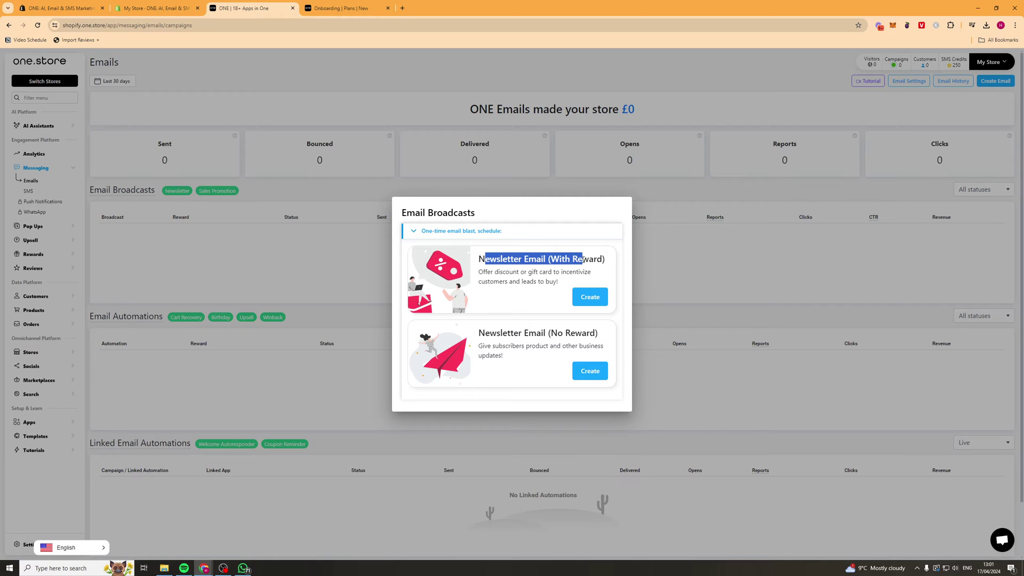
left_click(527, 318)
left_click_drag(598, 333, 582, 333)
left_click(582, 344)
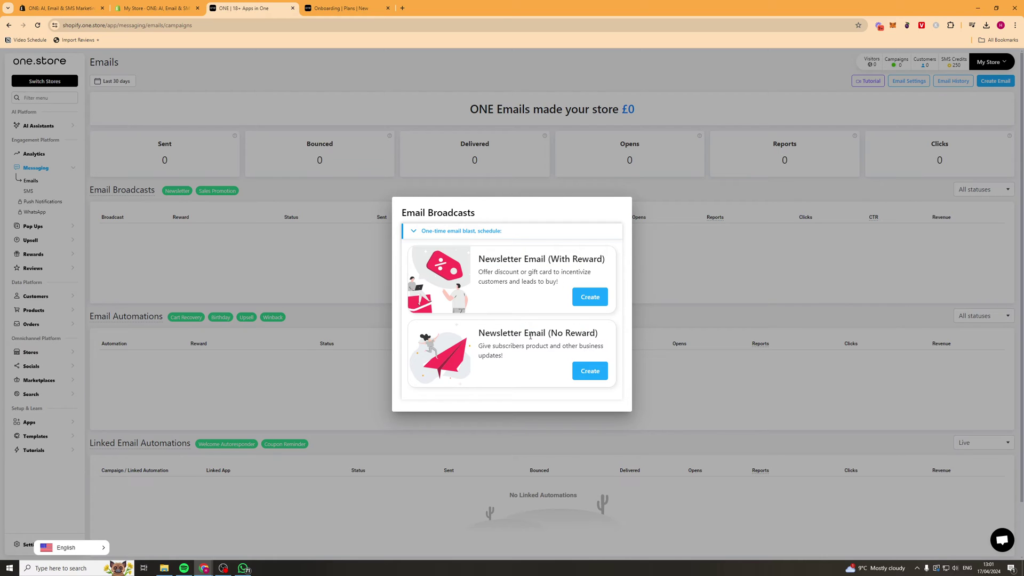
left_click(589, 296)
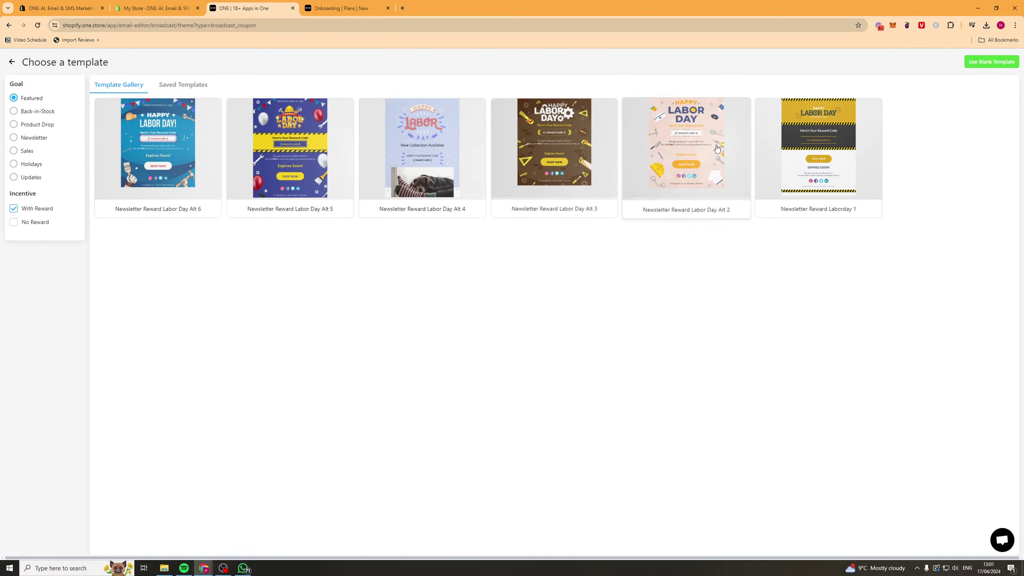
Filter the email templates by the Sales goal and browse for a Cyber Week design
left_click(36, 112)
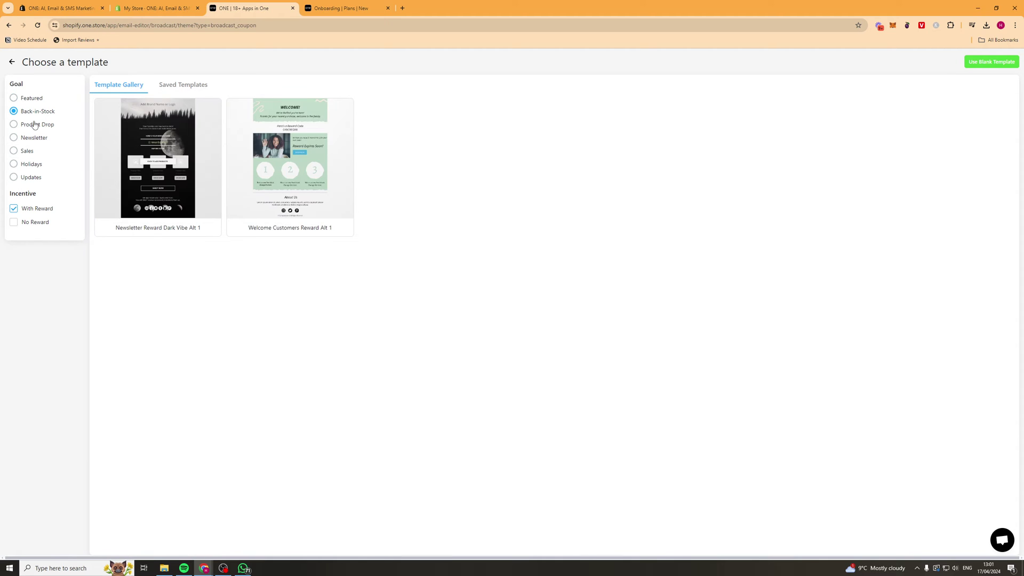
left_click(35, 124)
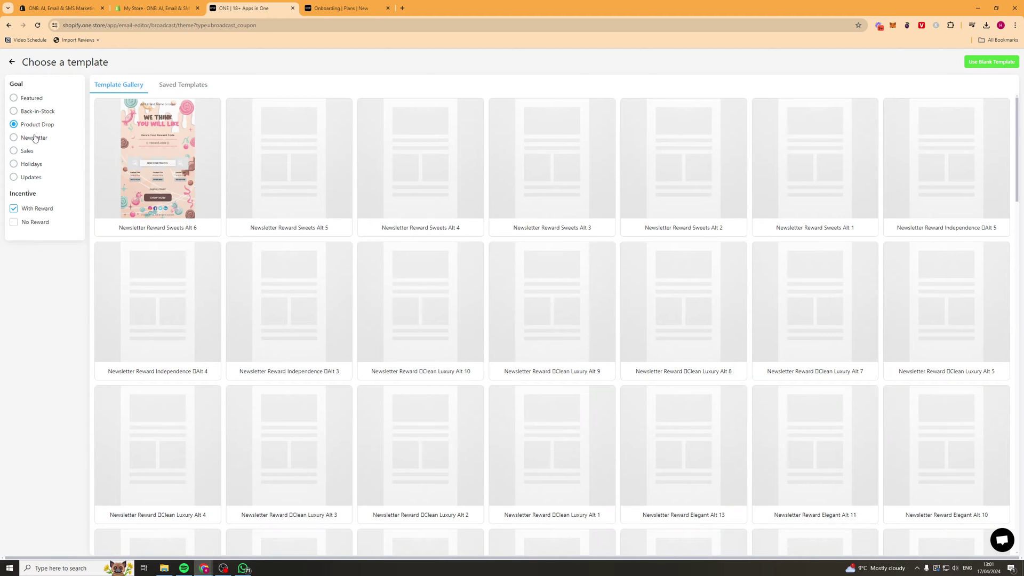
left_click(34, 137)
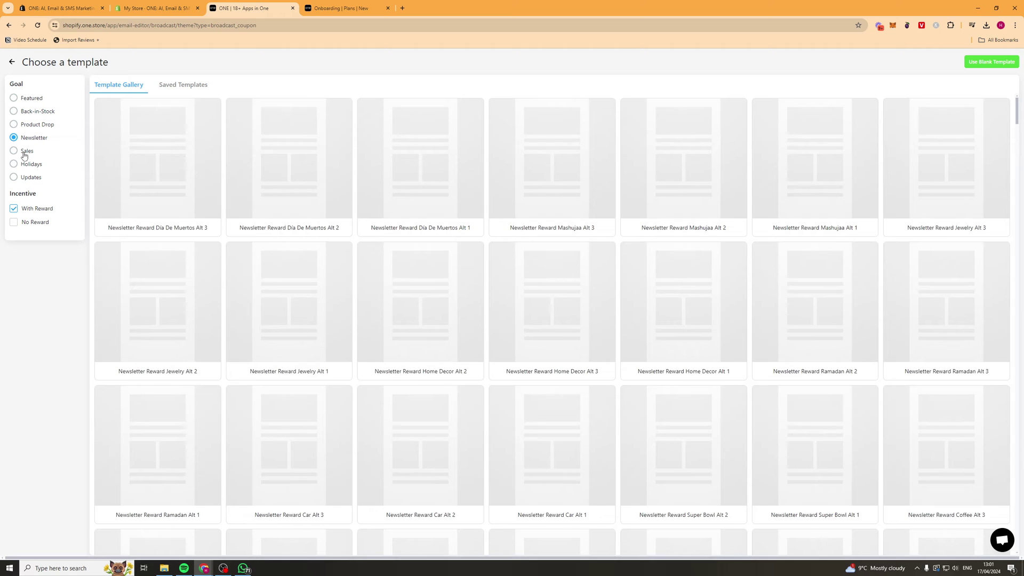
left_click(26, 150)
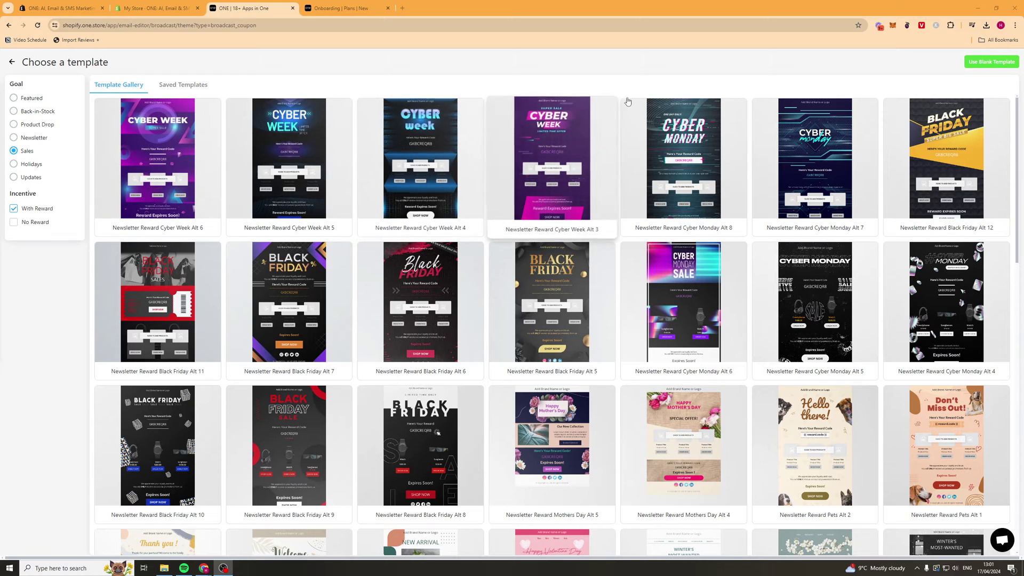
scroll(205, 235, "down", 5)
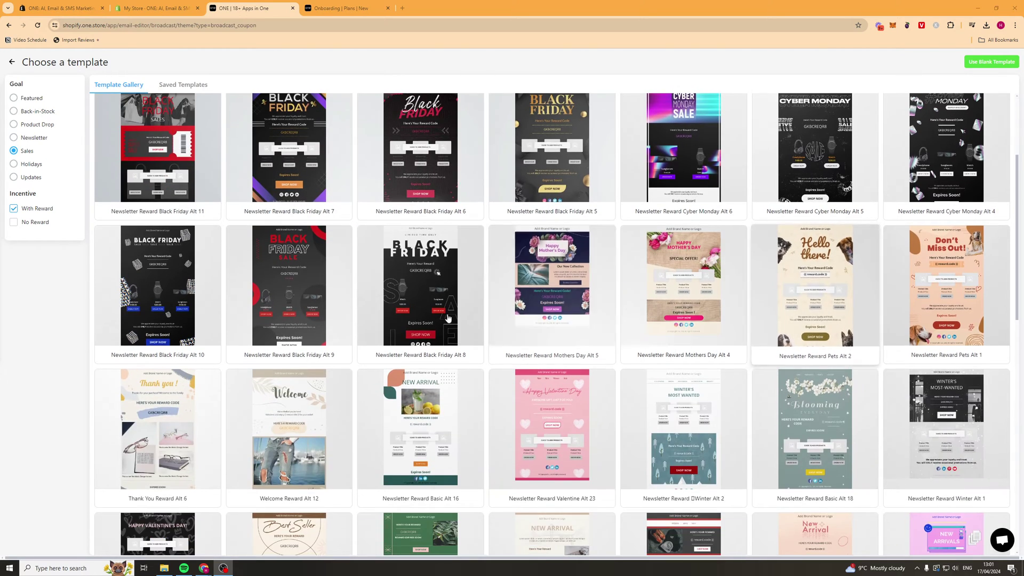
scroll(462, 402, "up", 4)
scroll(463, 402, "up", 1)
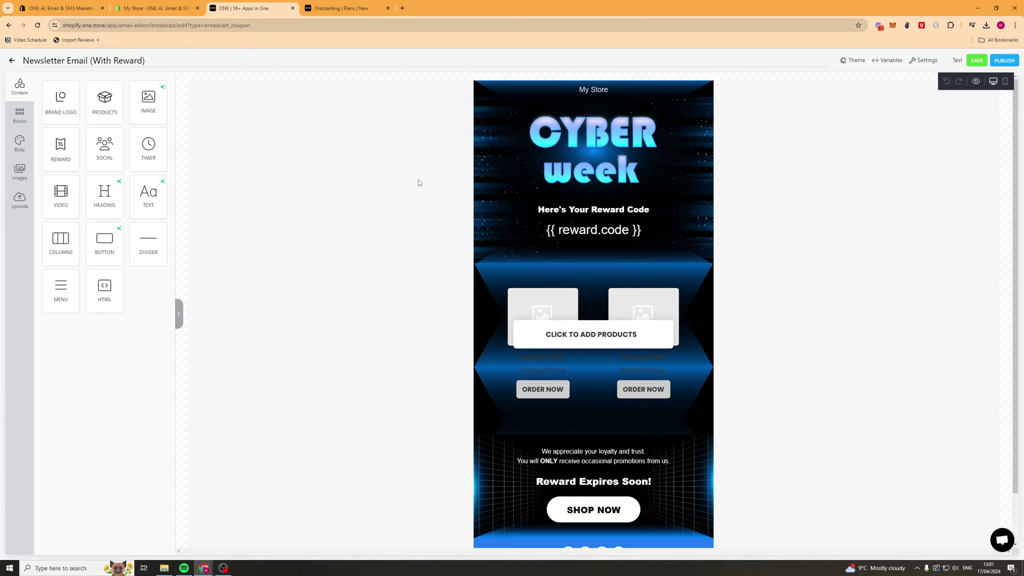
Place a products block above Here's Your Reward Code without picking any products
scroll(591, 244, "down", 2)
scroll(606, 374, "up", 2)
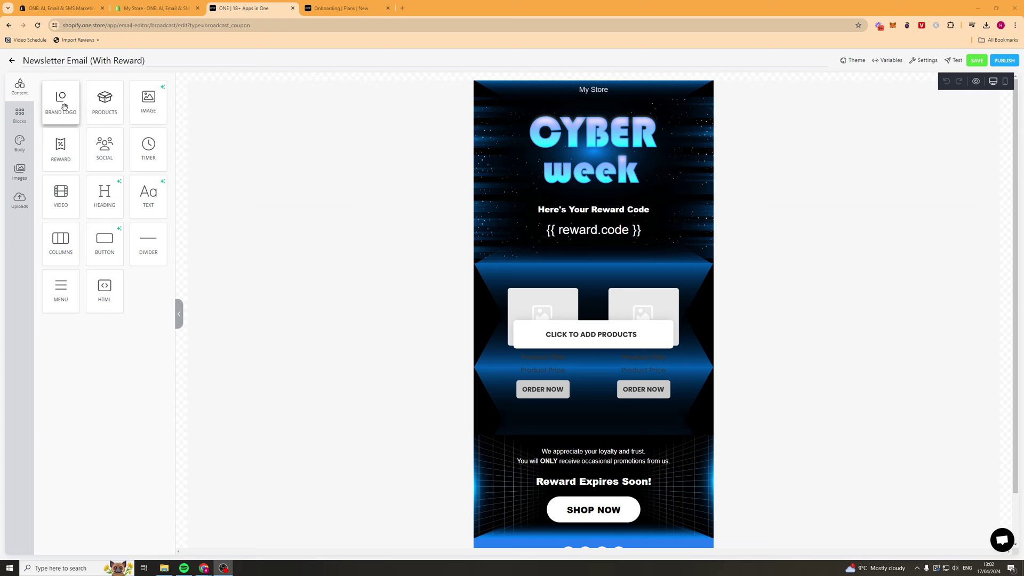
left_click_drag(93, 109, 584, 226)
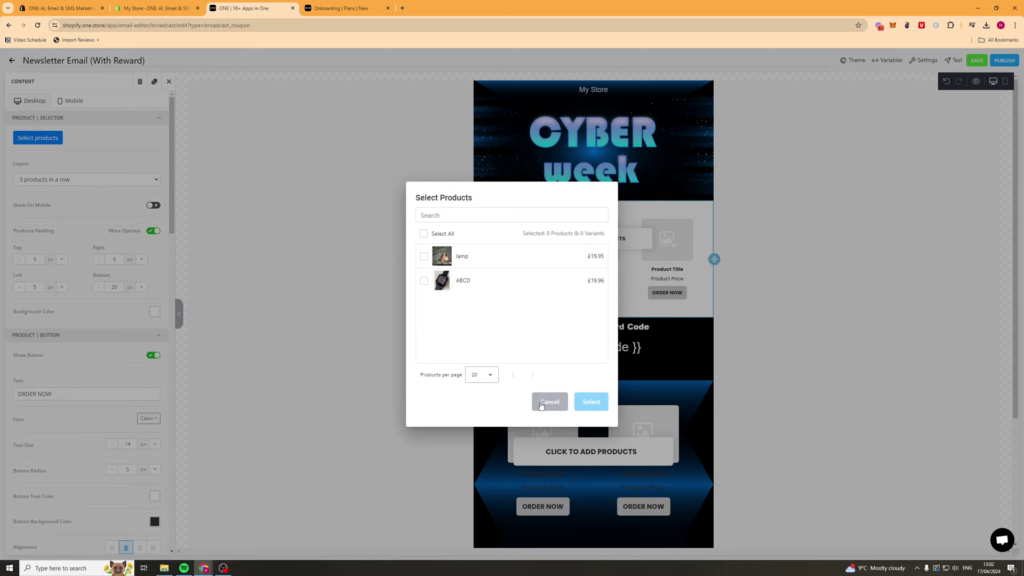
left_click(541, 405)
Keep the products block at three in a row with Stack On Mobile left off
scroll(89, 132, "down", 1)
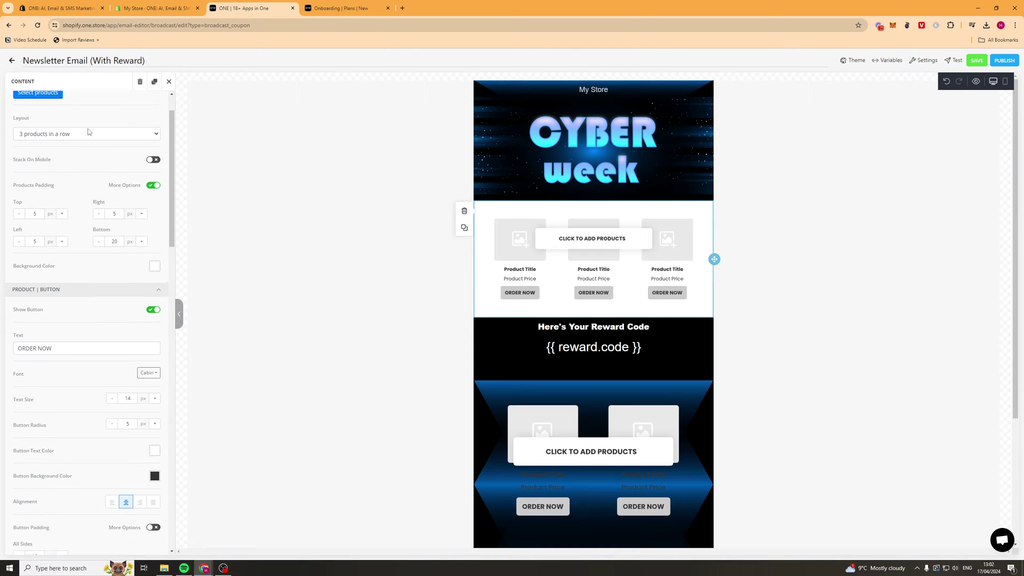
scroll(89, 131, "down", 9)
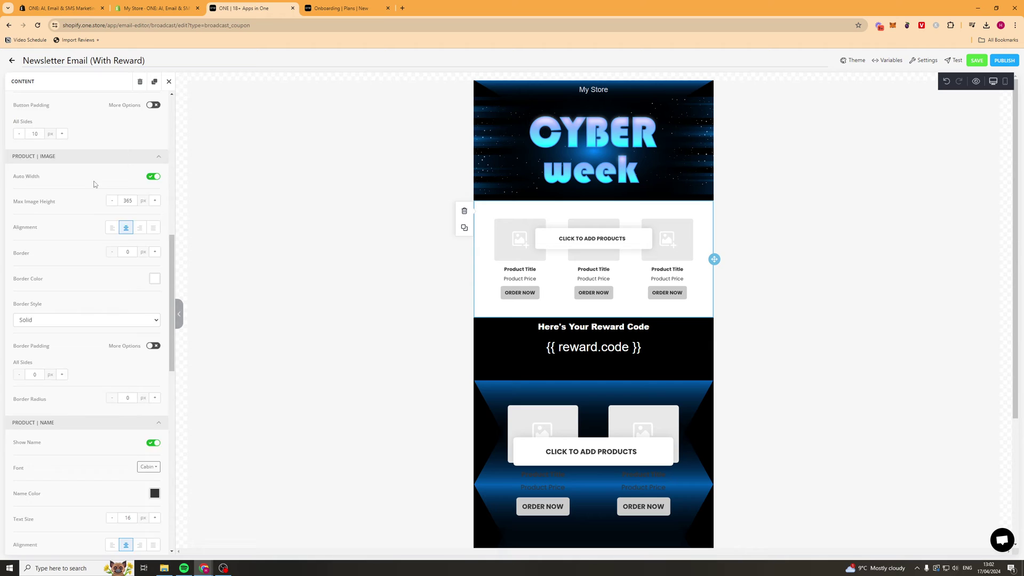
scroll(94, 184, "up", 10)
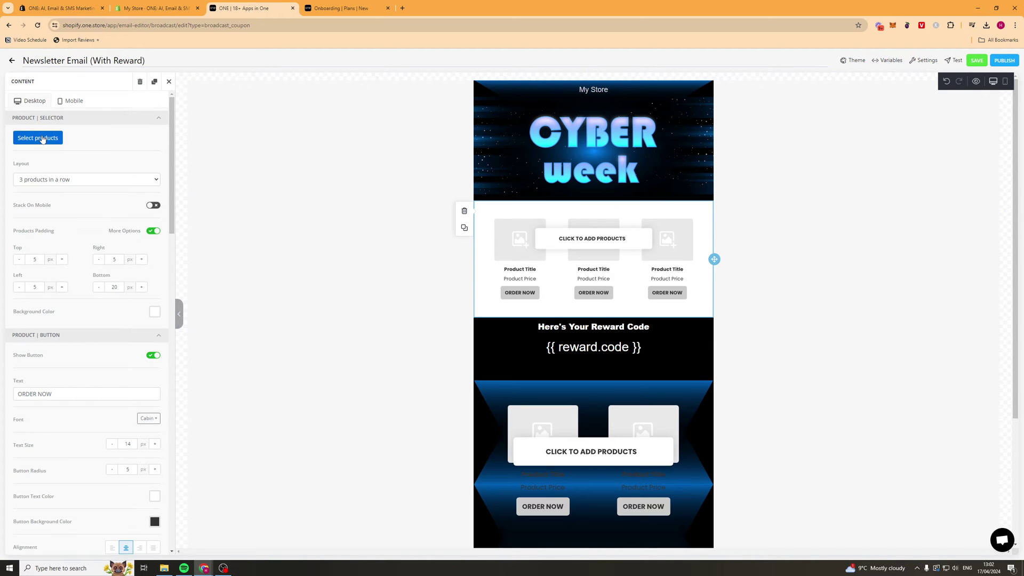
left_click(80, 179)
left_click(64, 191)
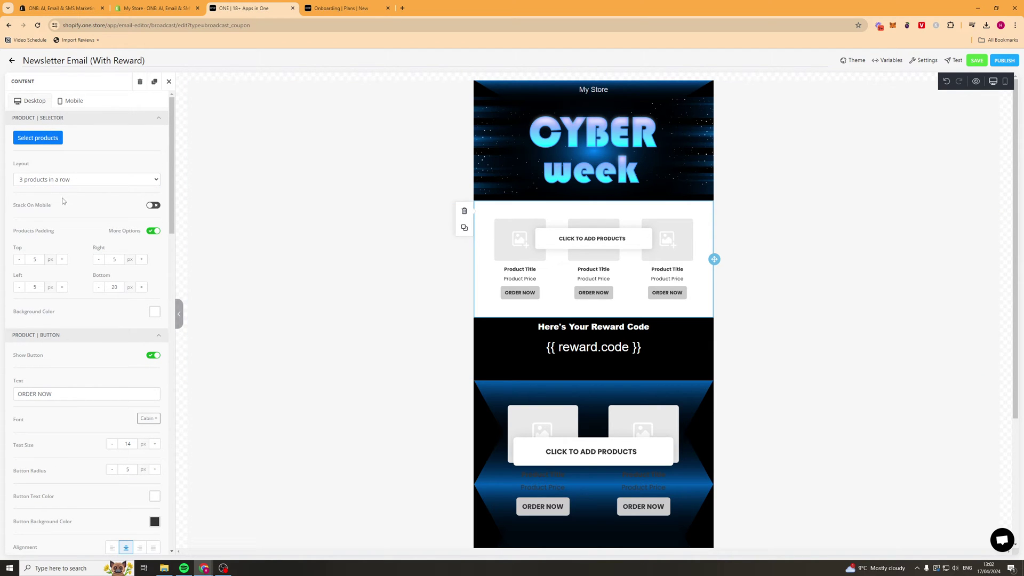
left_click(153, 205)
left_click(153, 205)
scroll(85, 256, "down", 7)
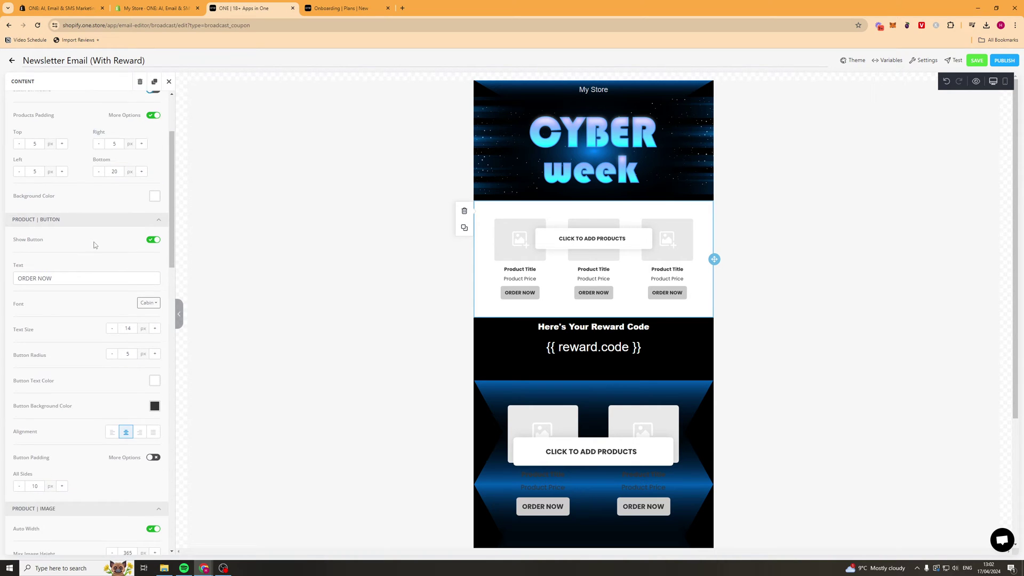
scroll(106, 240, "down", 10)
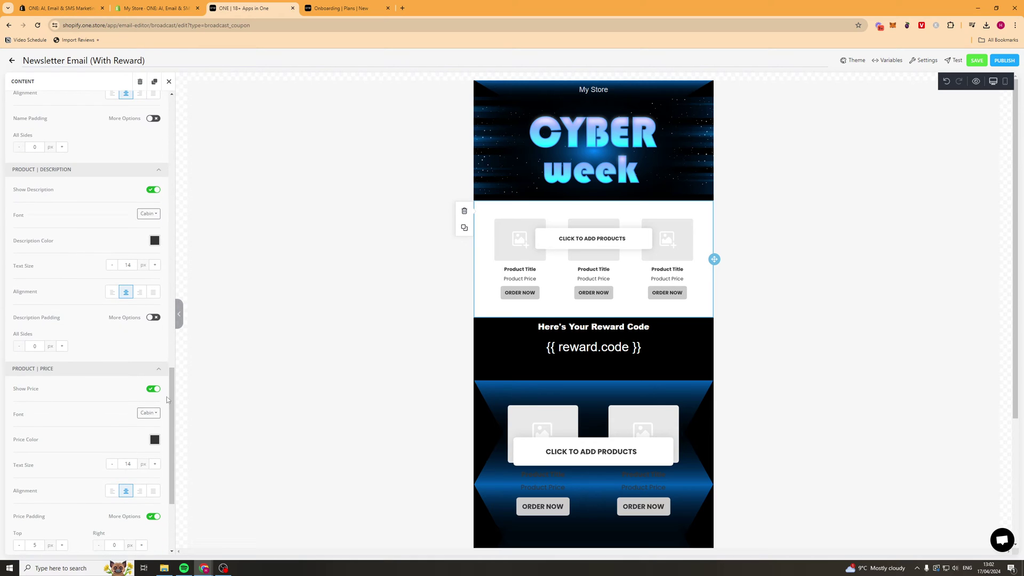
left_click_drag(167, 400, 165, 89)
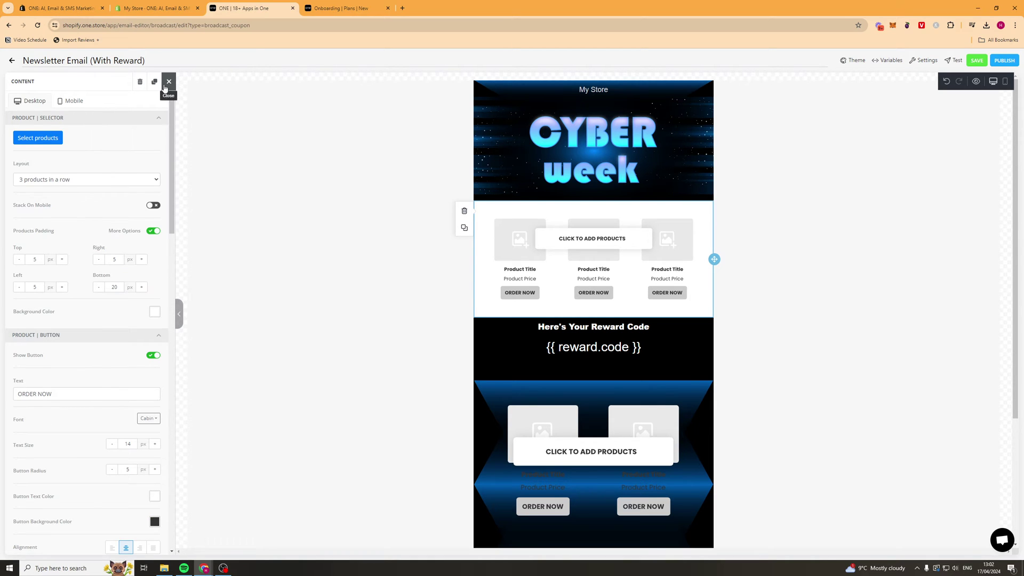
left_click(165, 88)
Inspect the settings of the CYBER week header image, reward code text and reward heading
left_click(526, 130)
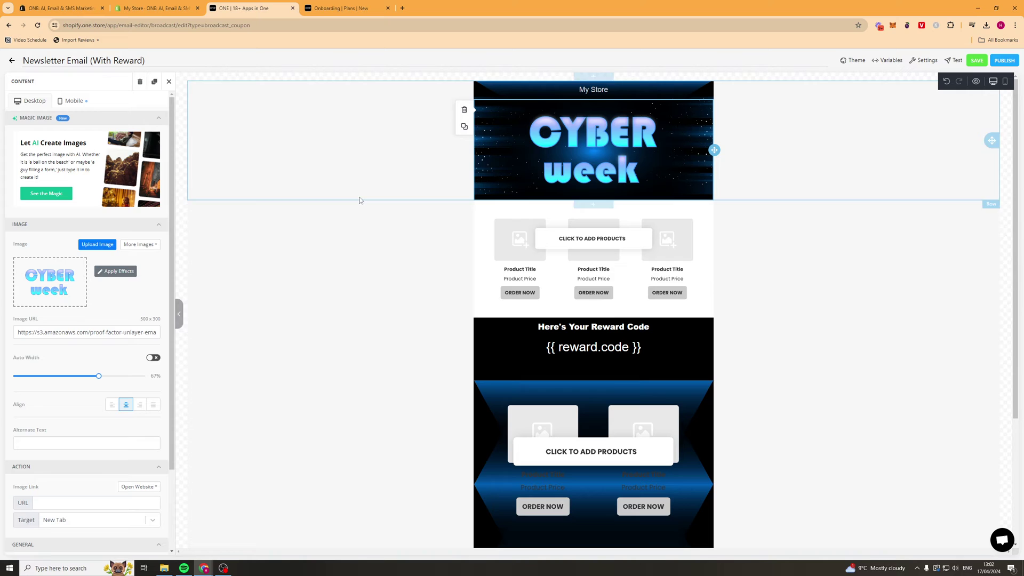
left_click(576, 344)
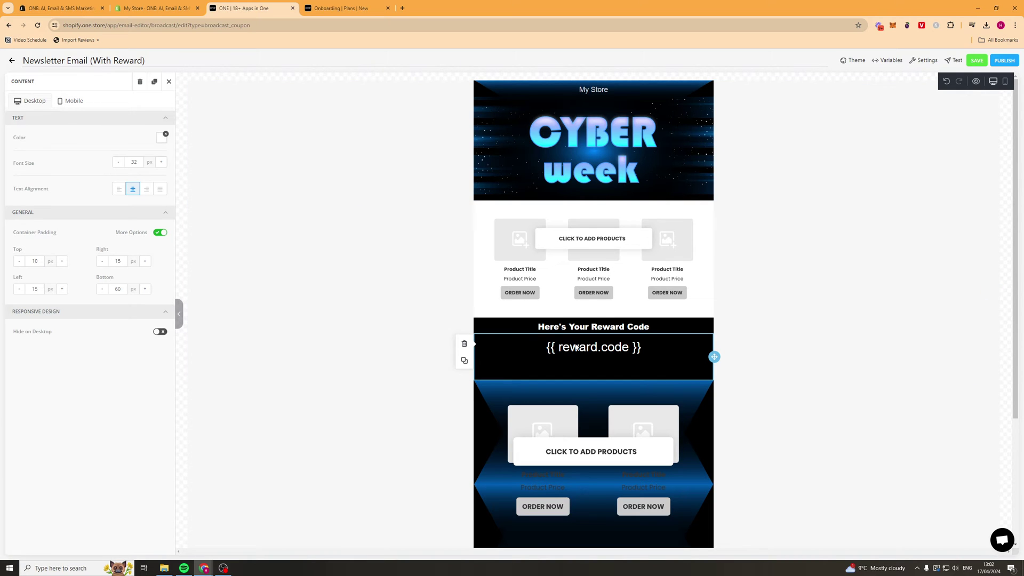
triple_click(581, 327)
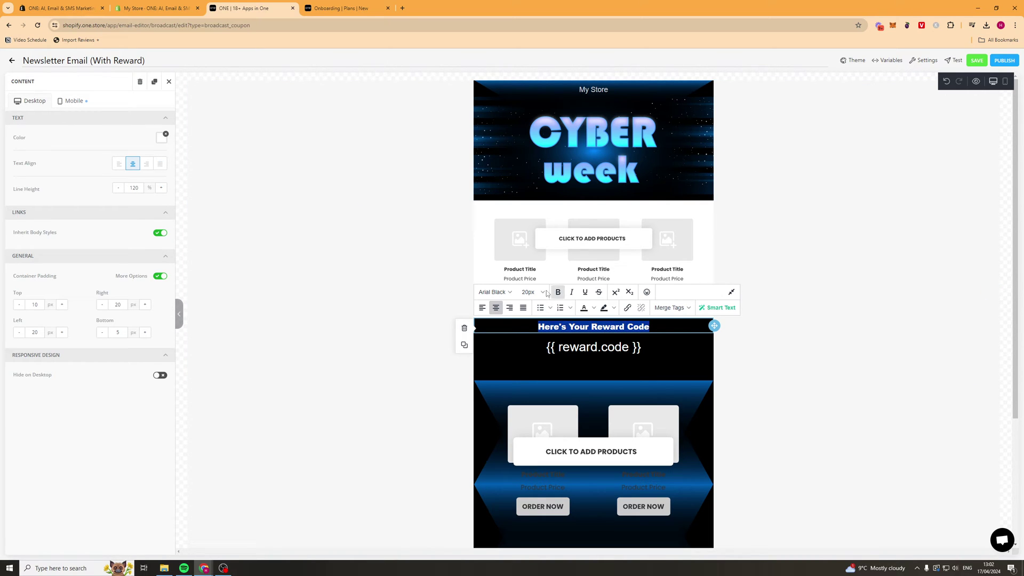
scroll(582, 350, "down", 2)
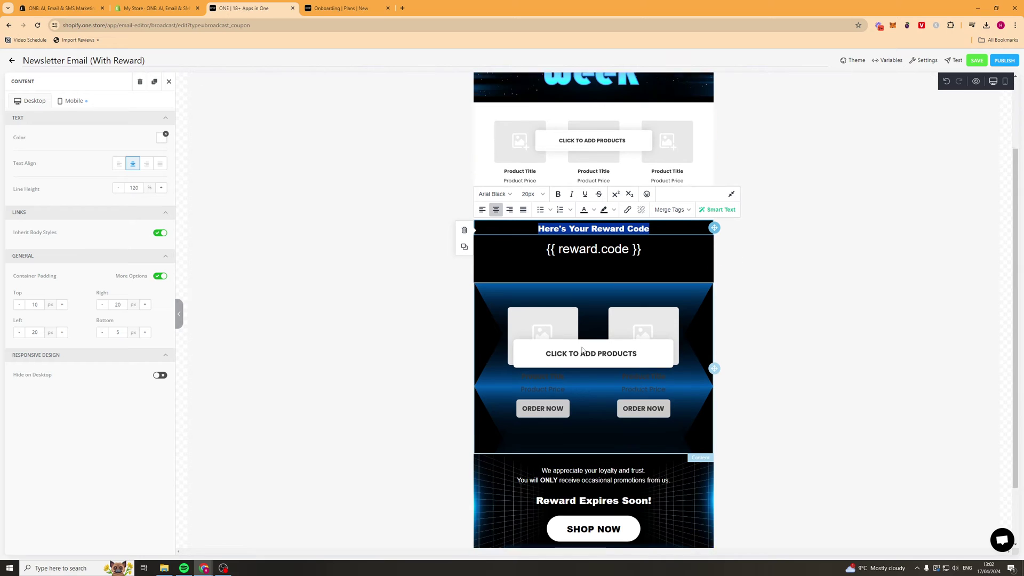
scroll(582, 349, "down", 2)
left_click(169, 81)
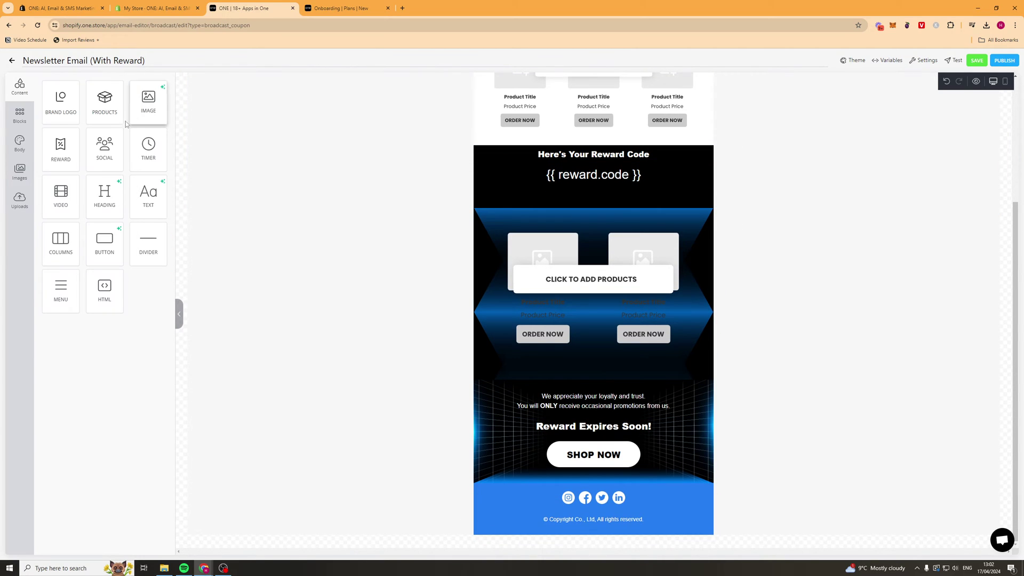
Browse the column layouts, body settings and stock image library, then return to content blocks
left_click(19, 115)
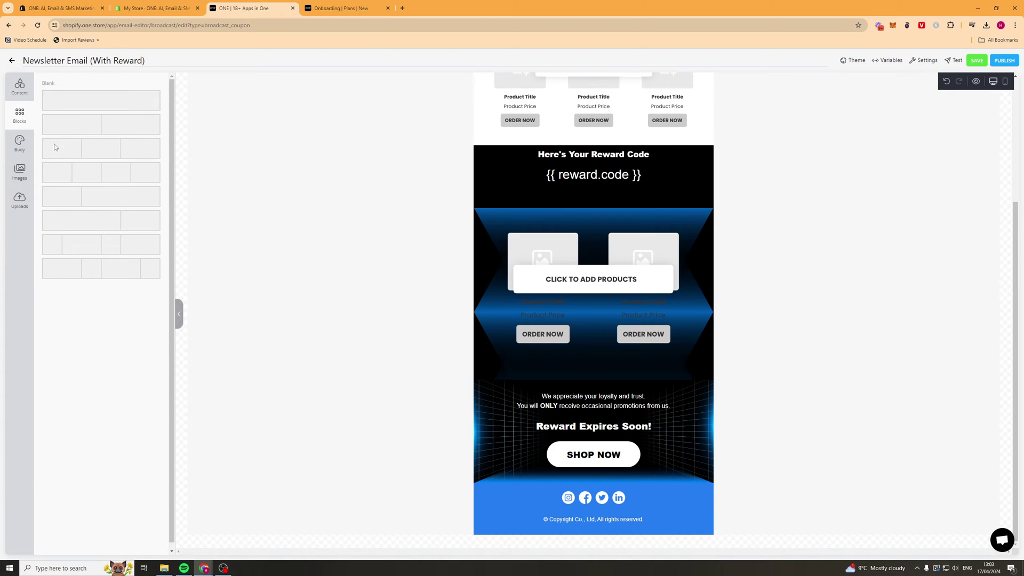
left_click(19, 143)
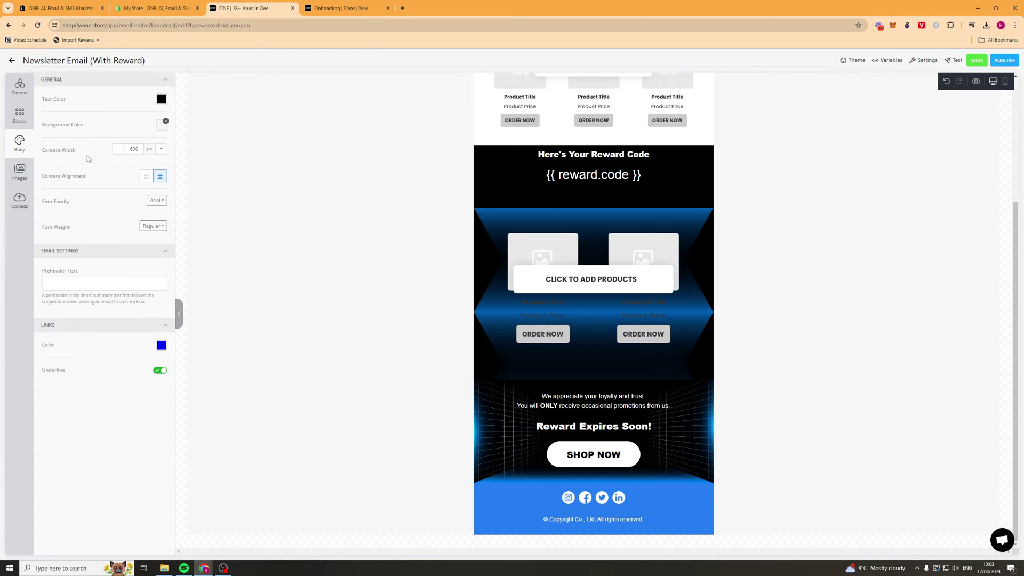
left_click(20, 172)
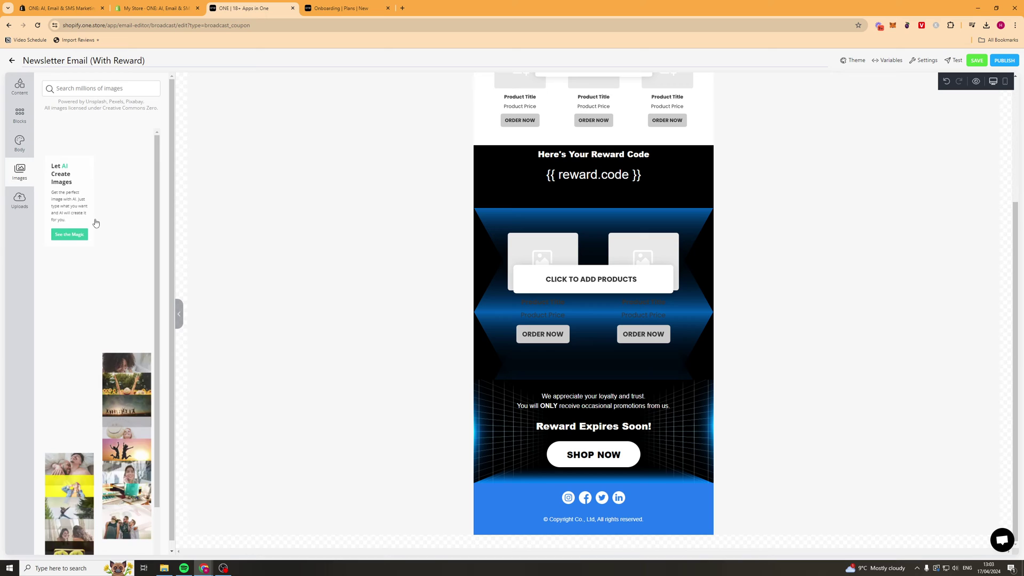
left_click(19, 85)
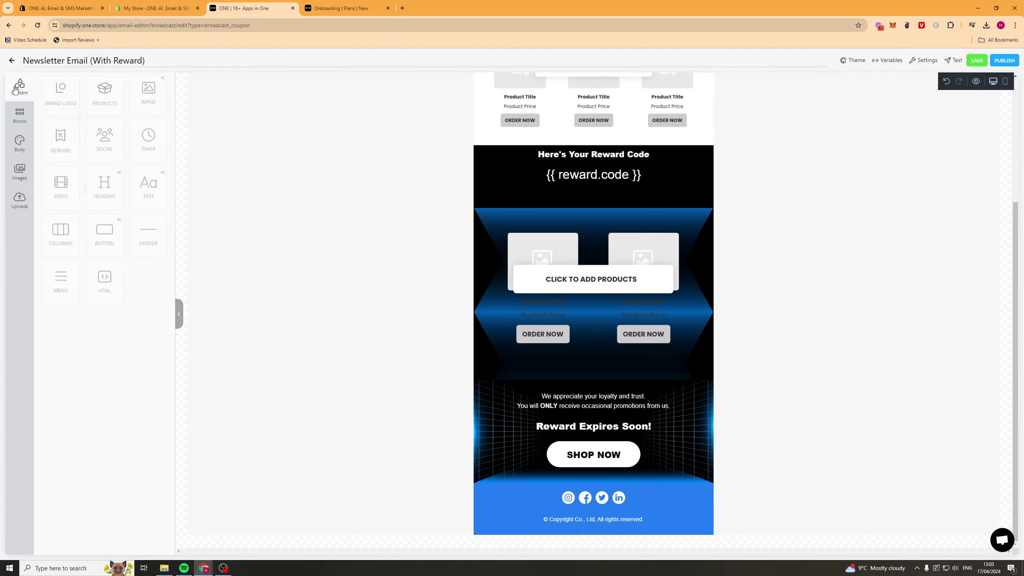
scroll(594, 152, "up", 5)
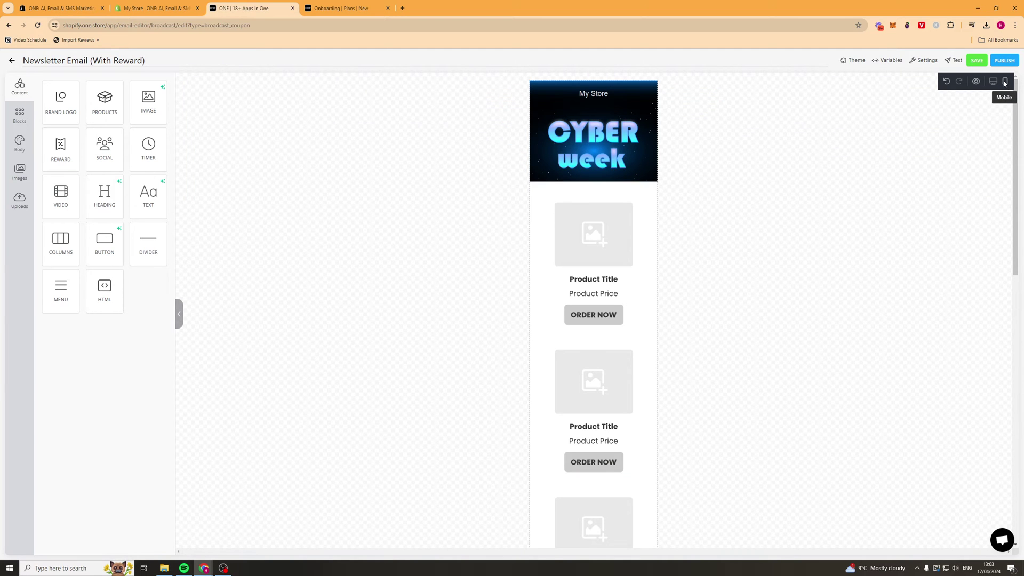
Scroll through the mobile preview, switch back to desktop width and bring up the test-send field
scroll(601, 281, "down", 3)
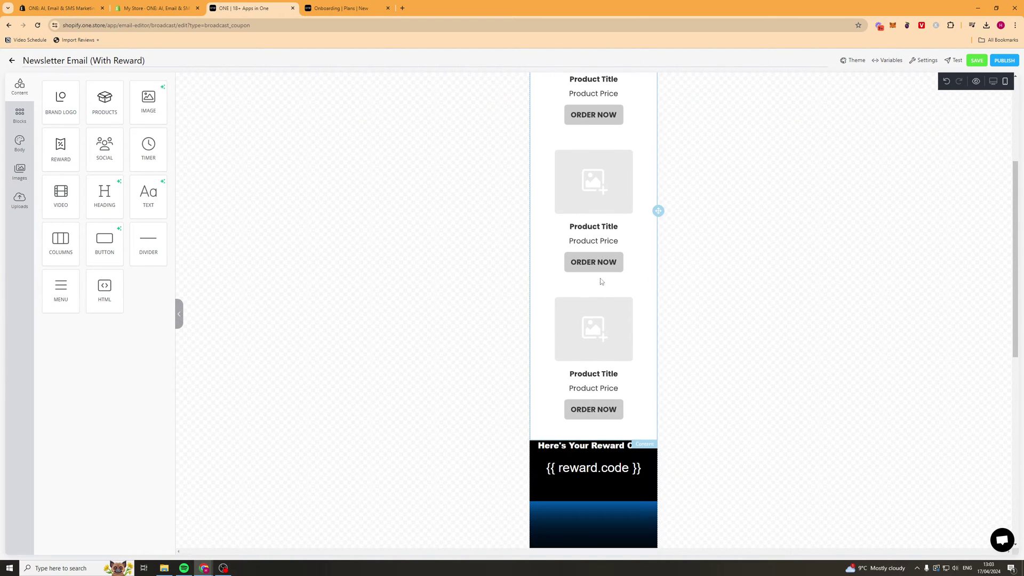
scroll(601, 281, "down", 1)
scroll(600, 279, "up", 5)
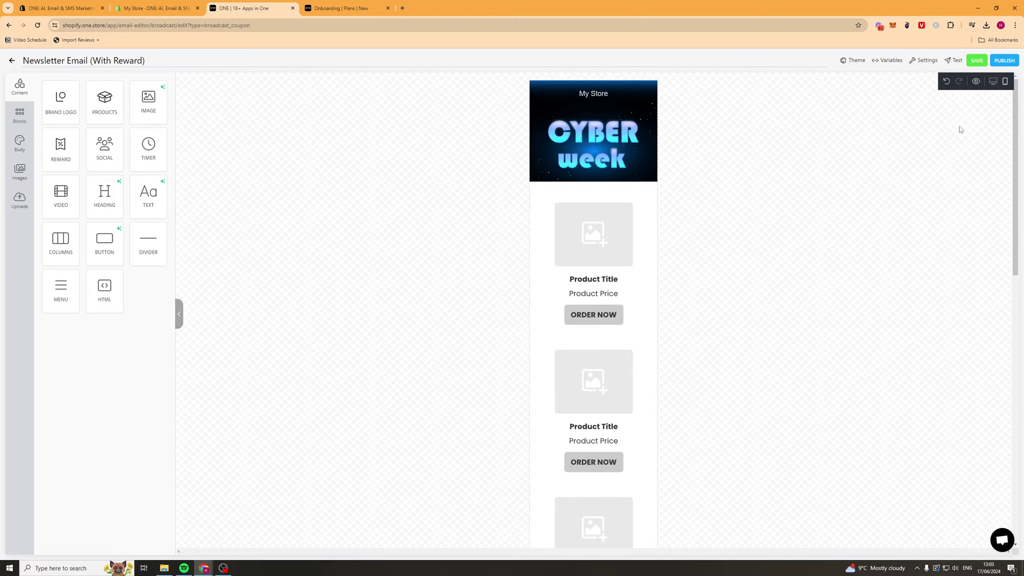
left_click(993, 81)
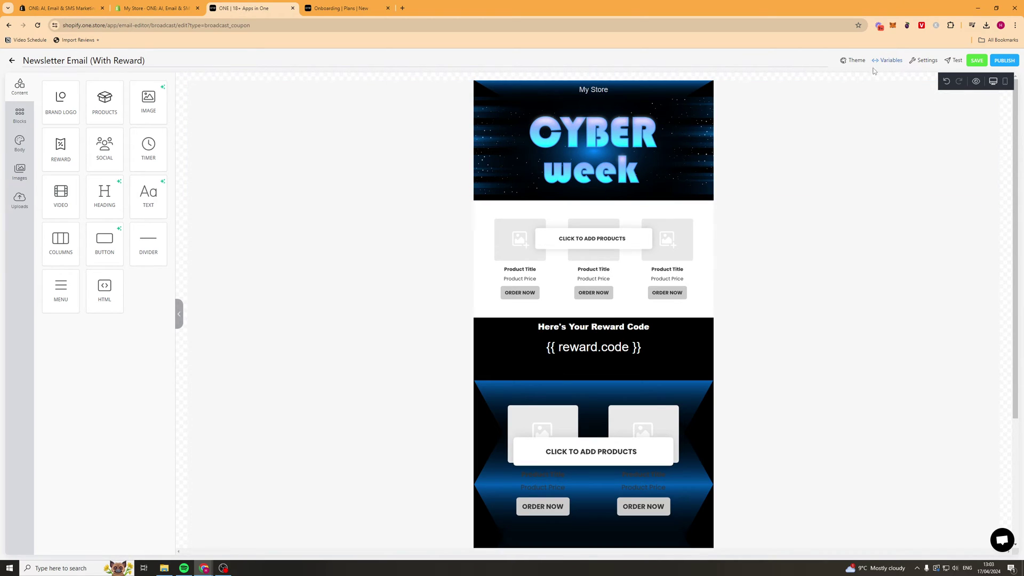
left_click(948, 63)
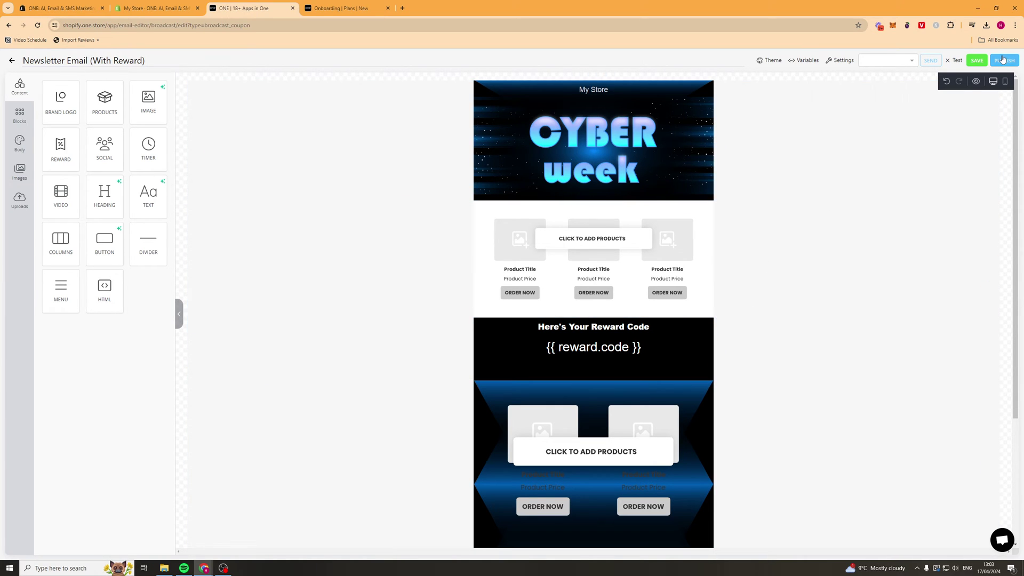
Save the email and send it to abandoned checkouts in the last 30 days, keeping recipient's local timezone
left_click(978, 61)
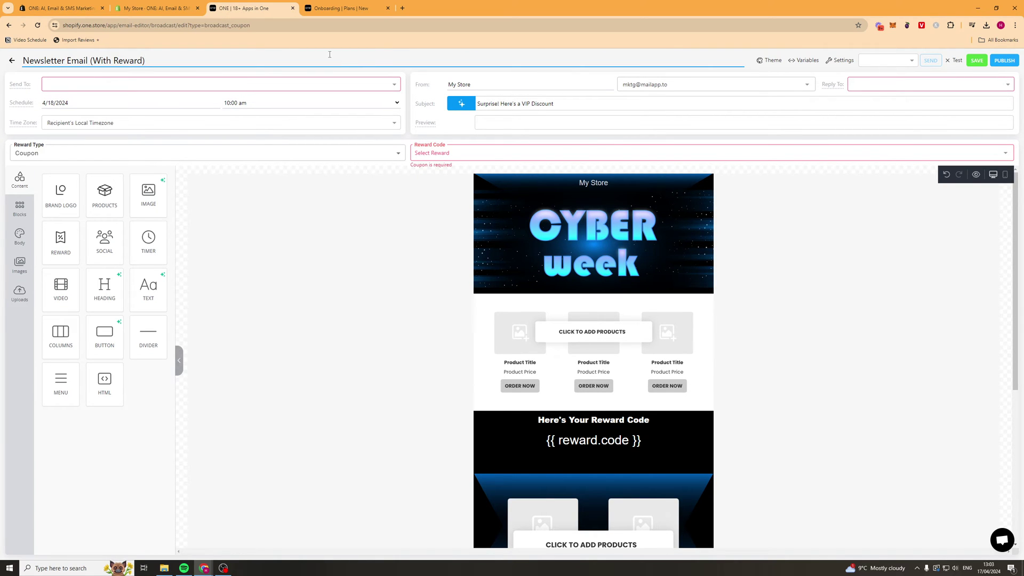
left_click(97, 86)
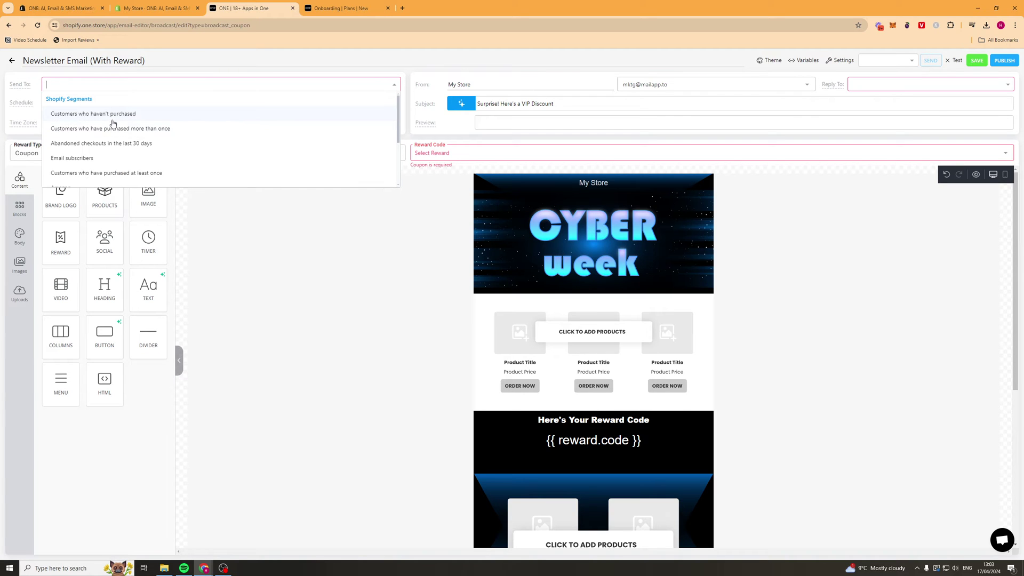
scroll(115, 128, "down", 2)
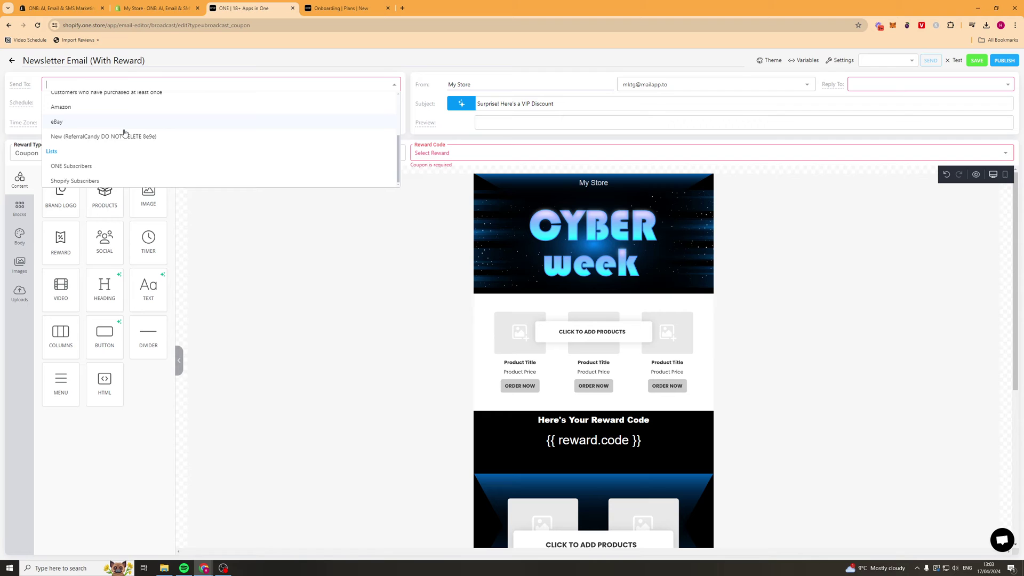
scroll(128, 160, "up", 3)
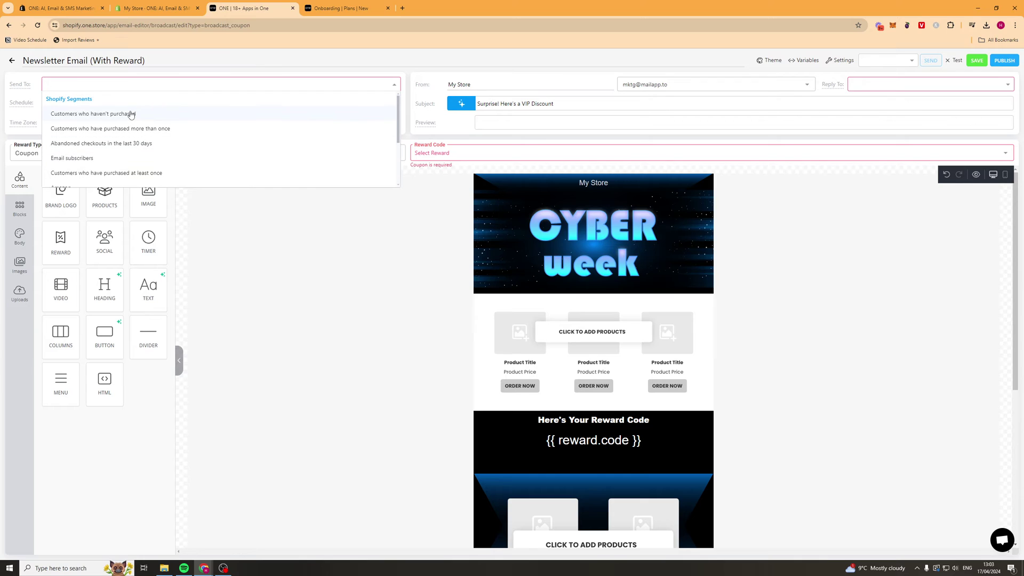
left_click(119, 146)
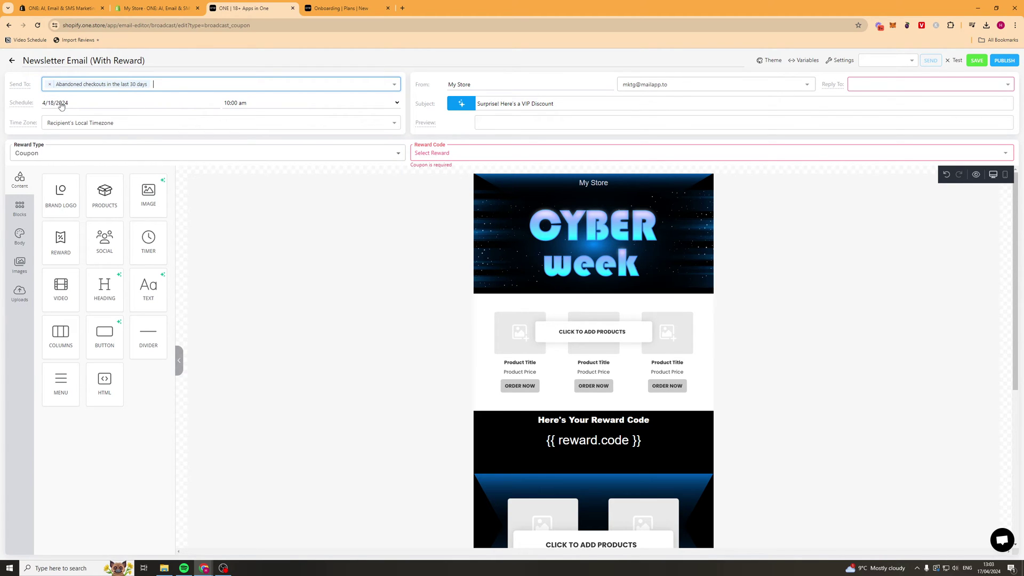
left_click(108, 124)
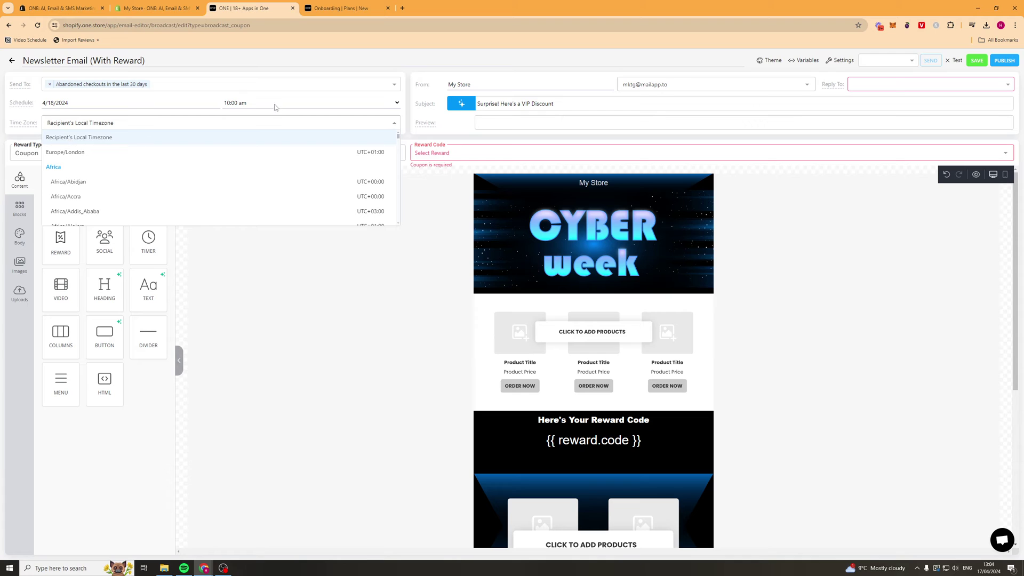
left_click(469, 88)
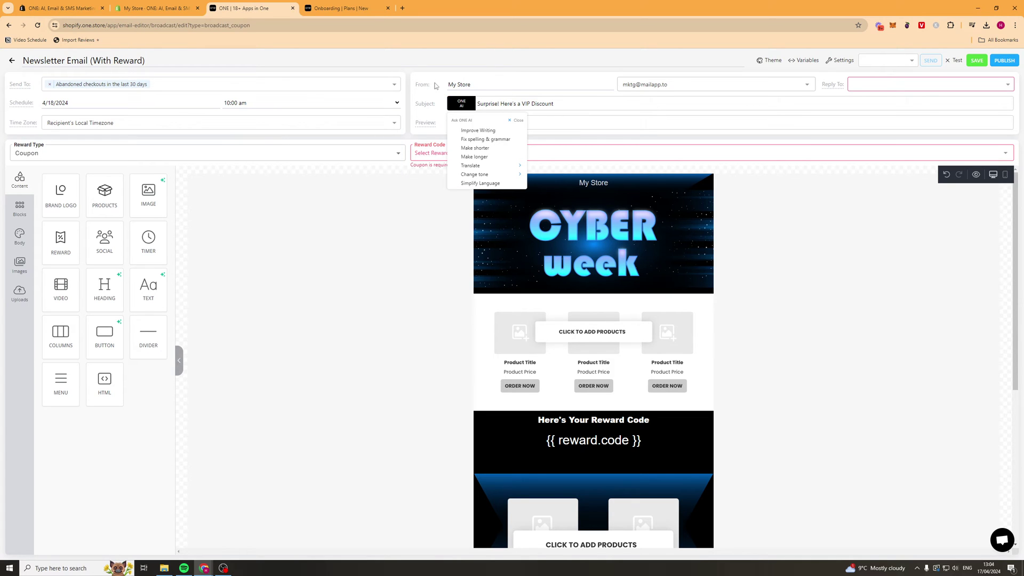
Replace the newsletter's old Discount subject line with newly typed text
left_click(466, 59)
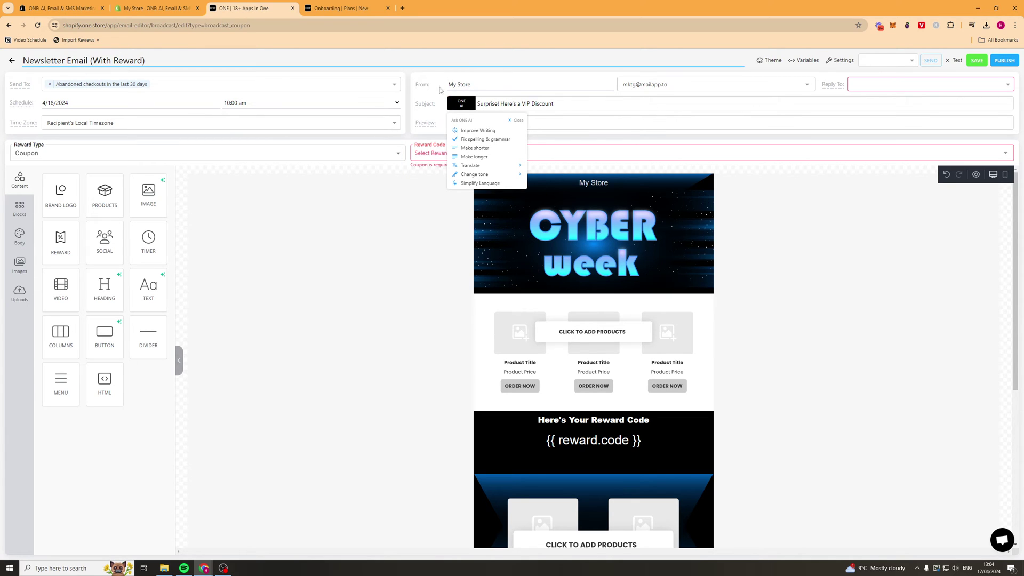
triple_click(462, 86)
left_click(551, 104)
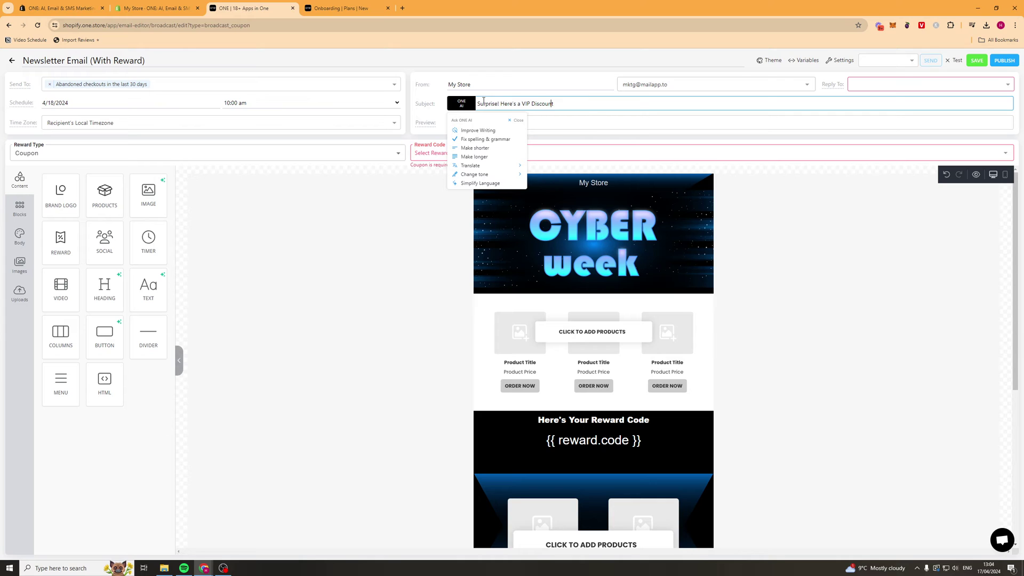
left_click_drag(483, 104, 553, 103)
double_click(541, 104)
triple_click(497, 104)
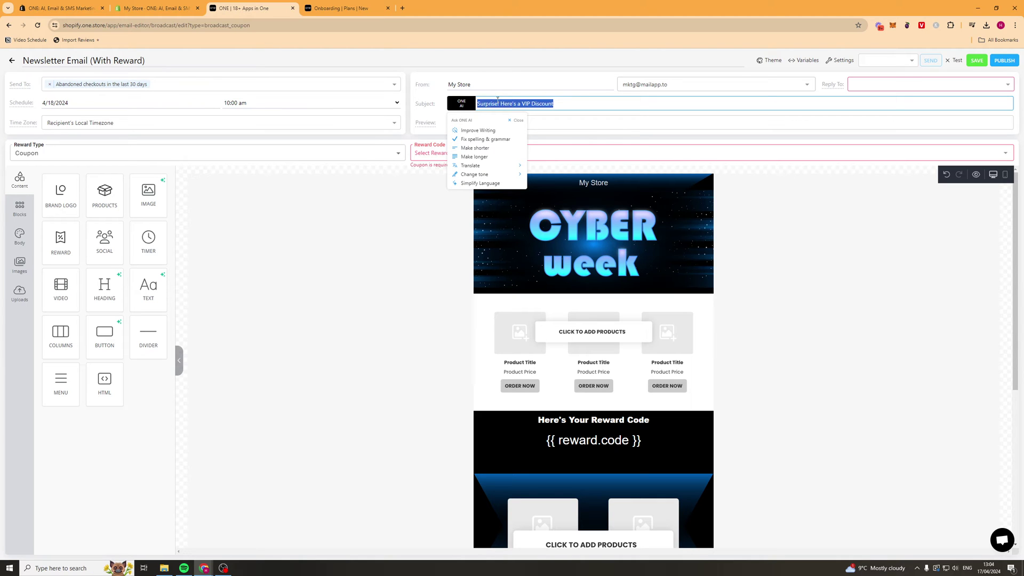
left_click(514, 120)
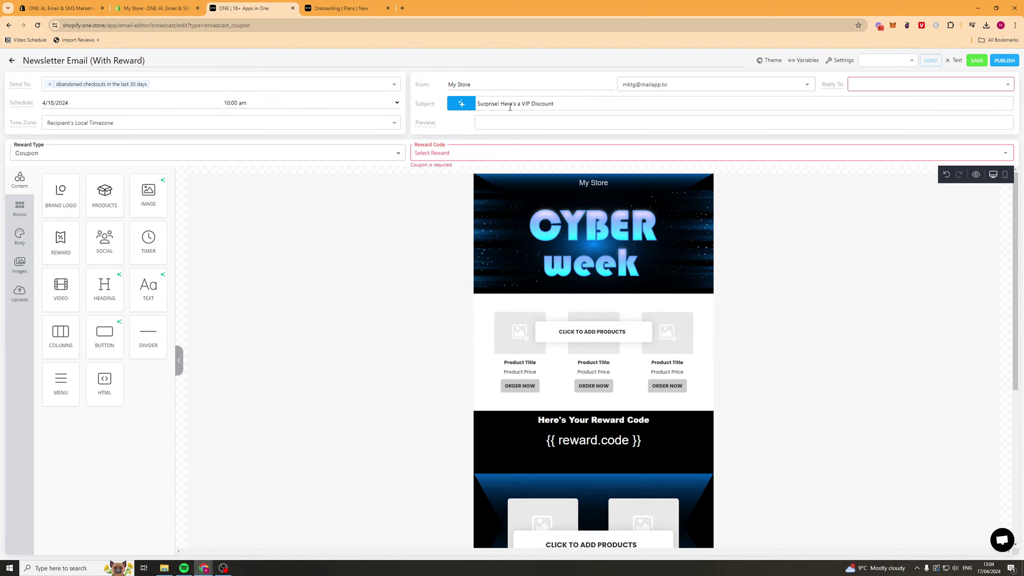
triple_click(510, 105)
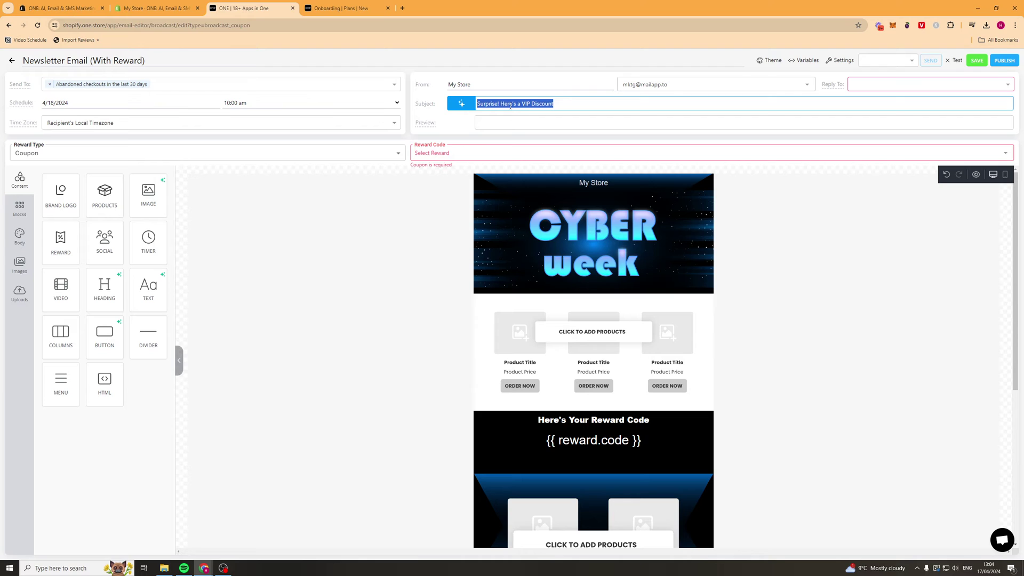
type("H")
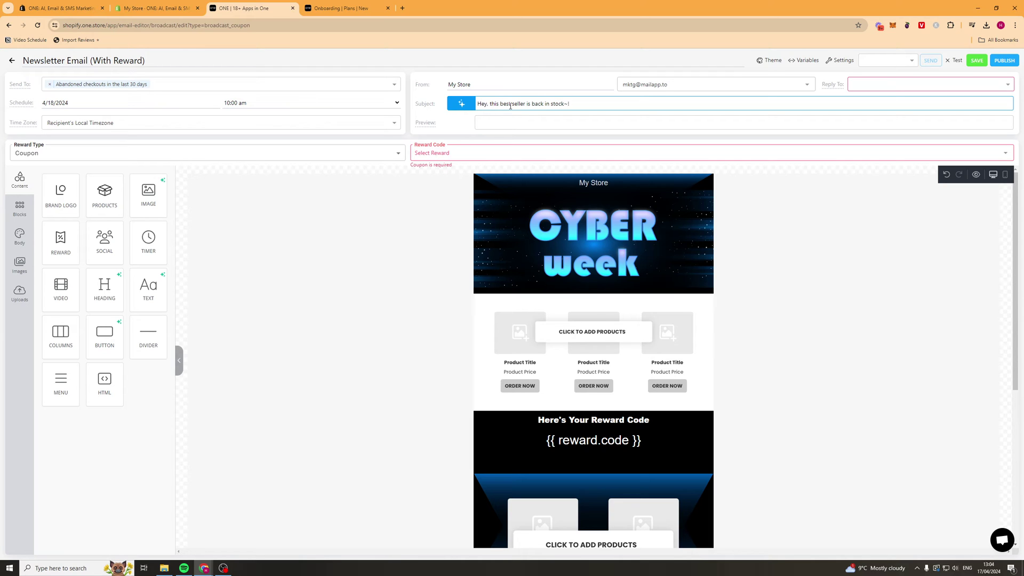
left_click(532, 129)
Have ONE AI improve the subject to "The best-selling item is now available again!" and accept it
left_click(454, 106)
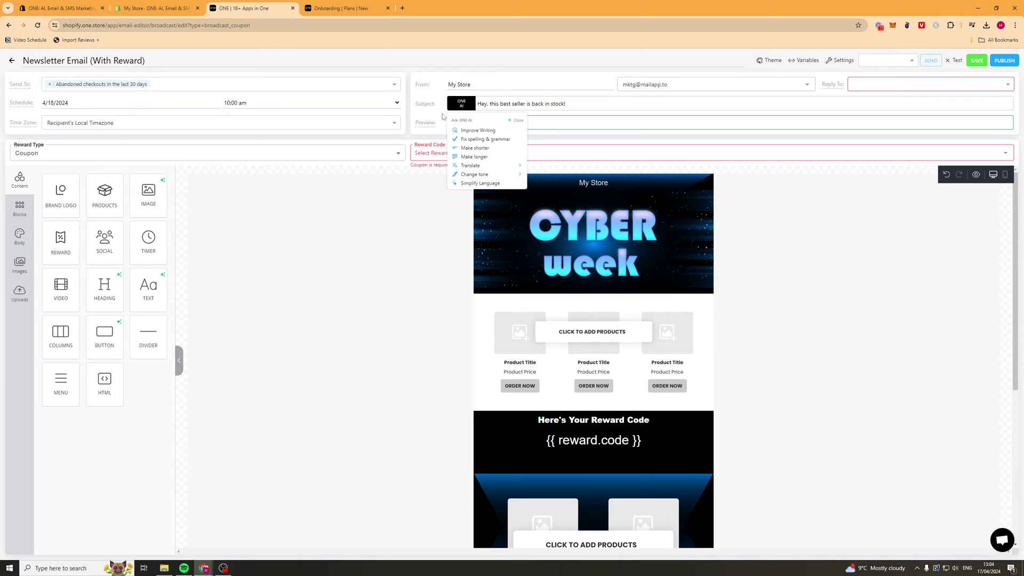
left_click(491, 132)
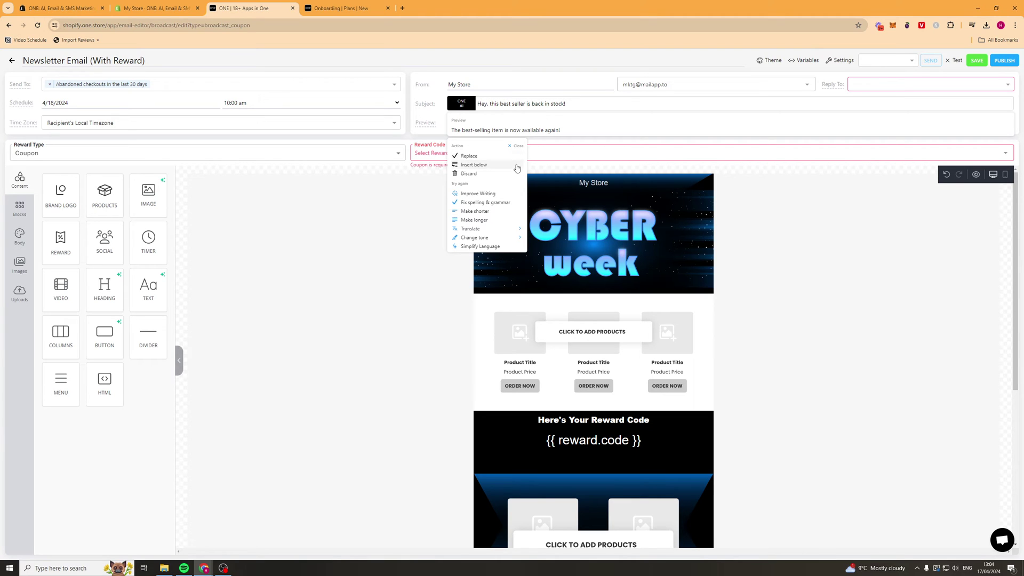
left_click(469, 155)
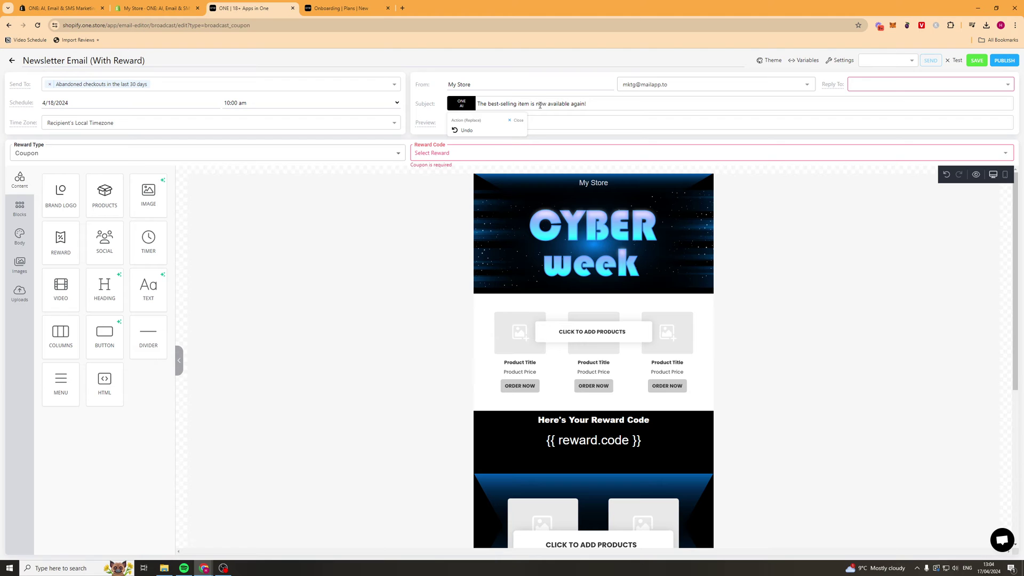
left_click(516, 121)
Keep Coupon as the newsletter's reward type
left_click(223, 154)
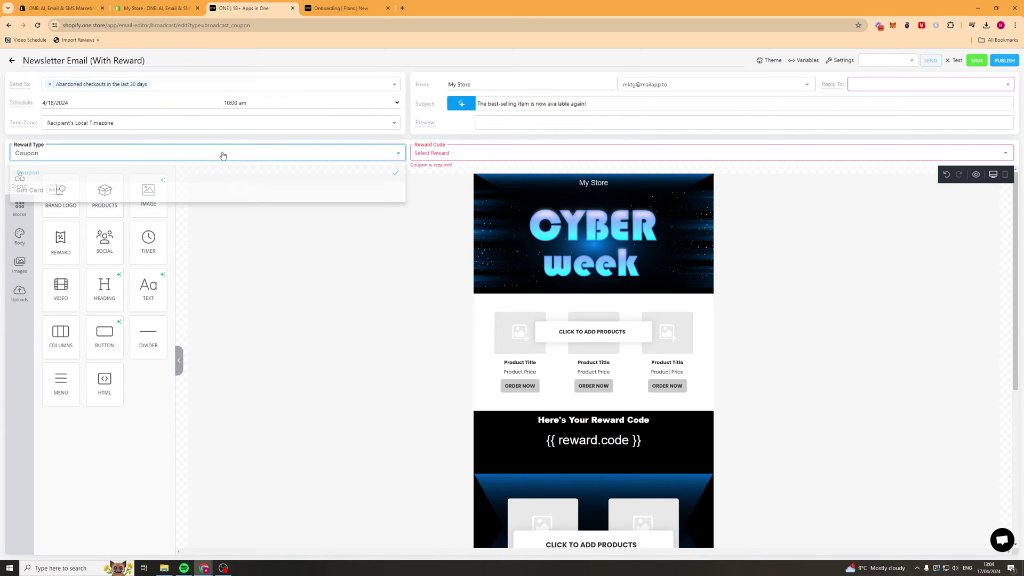
left_click(62, 174)
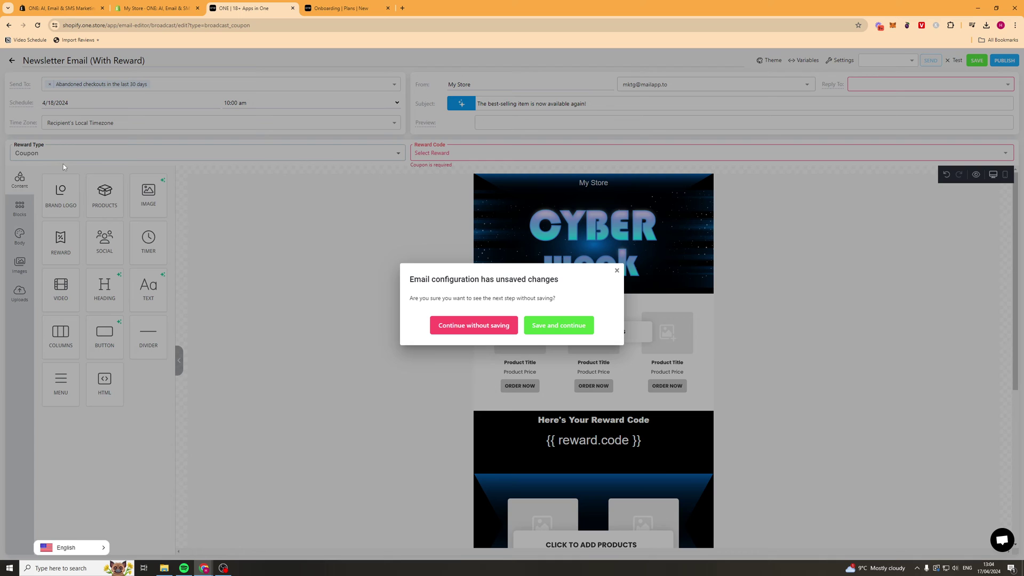
left_click(617, 271)
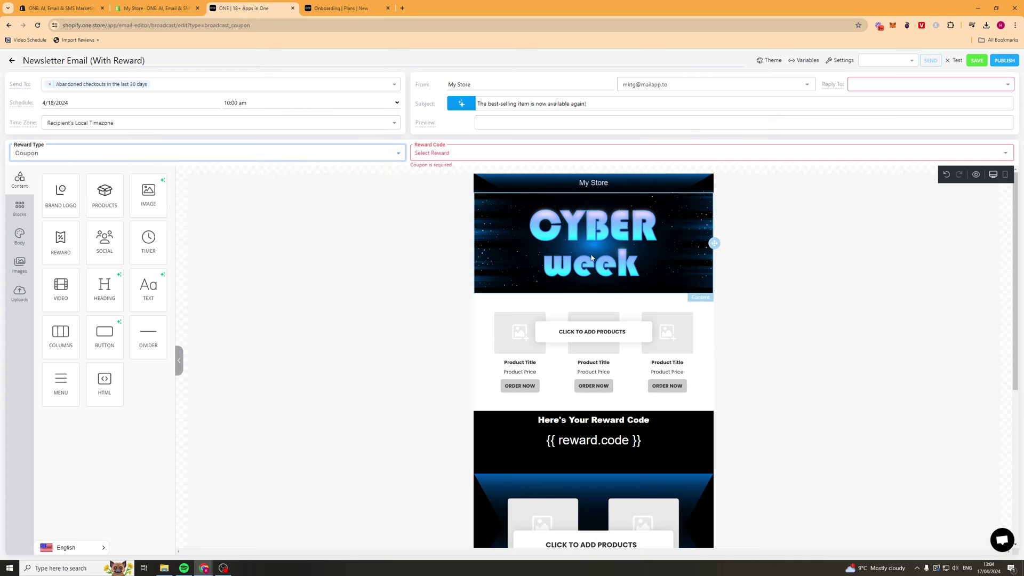
left_click(171, 156)
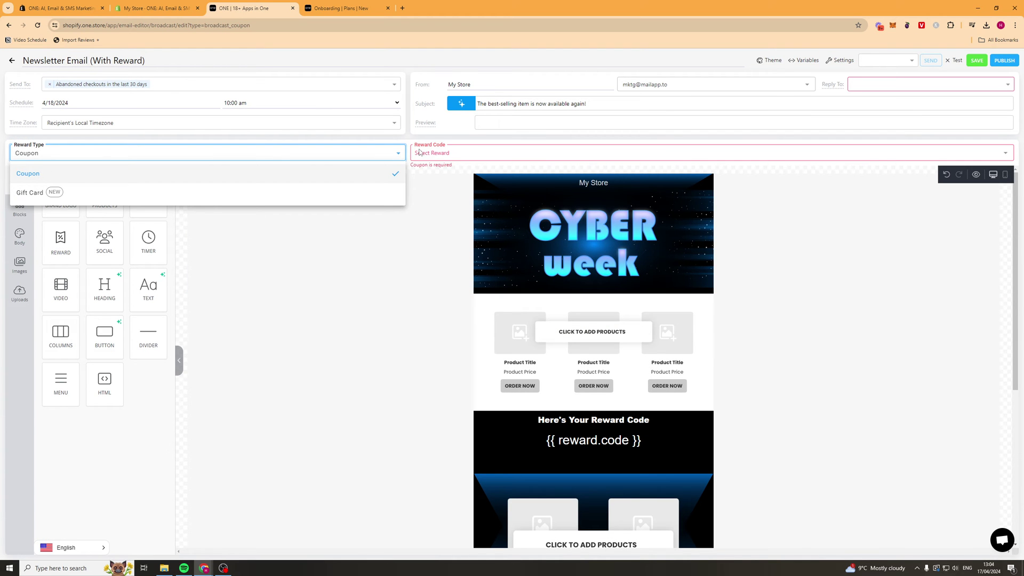
Check the reward code list, attempt publishing without a coupon, and return to the Emails overview
left_click(440, 153)
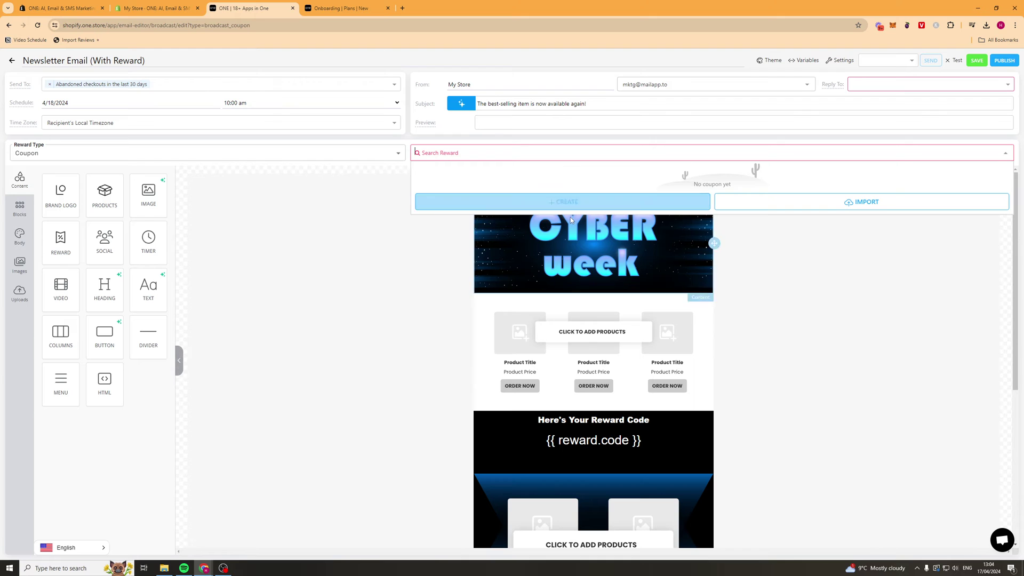
left_click(380, 289)
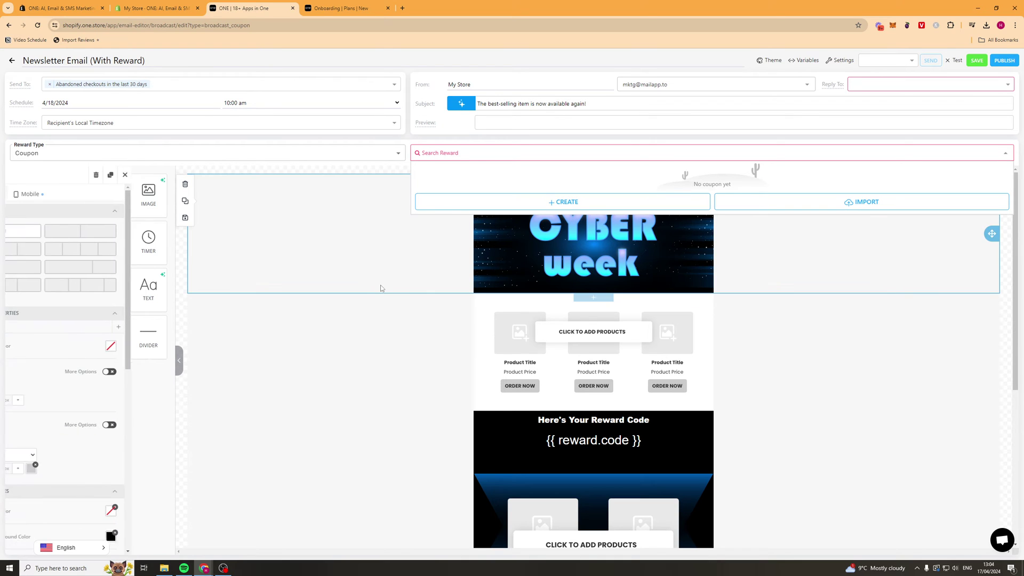
left_click(1005, 63)
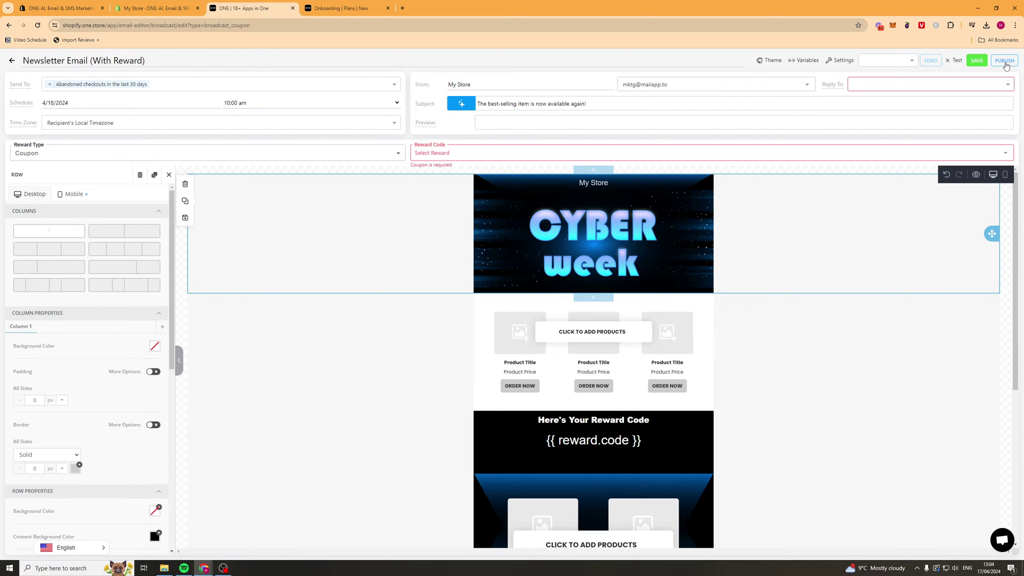
left_click(462, 103)
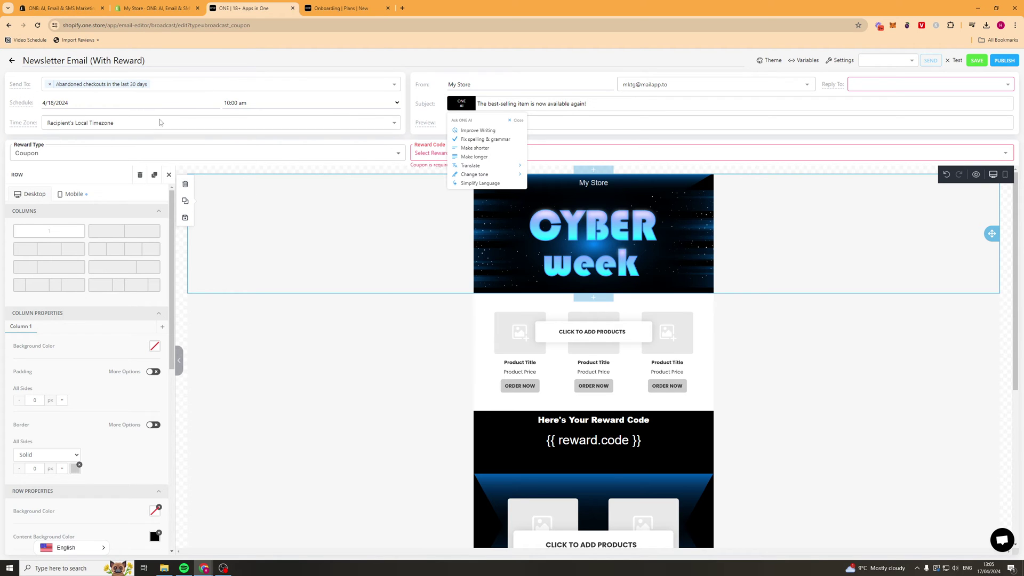
left_click(12, 61)
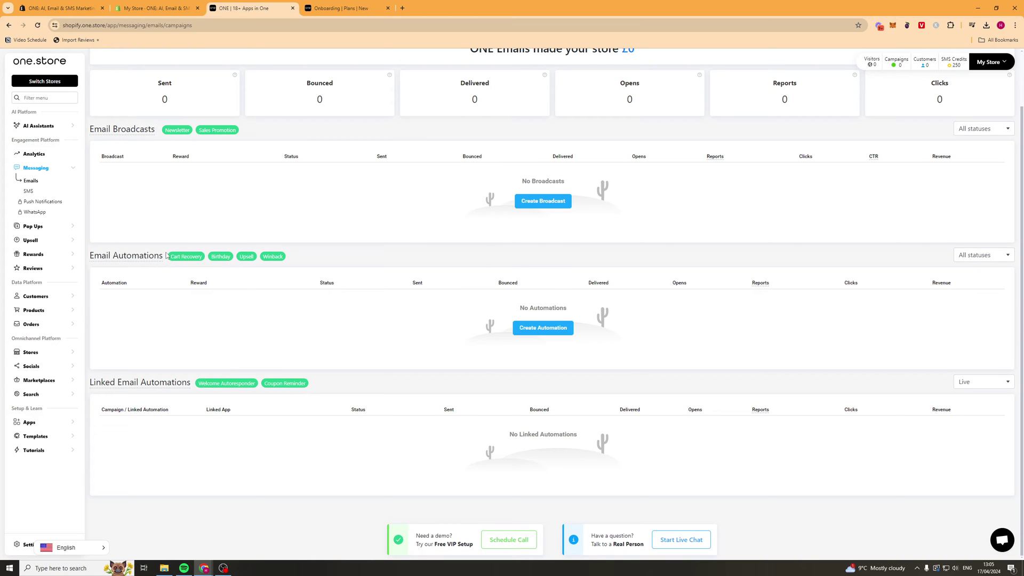
Browse the Email Automations list to choose the Cart Recovery Email automation
left_click(564, 331)
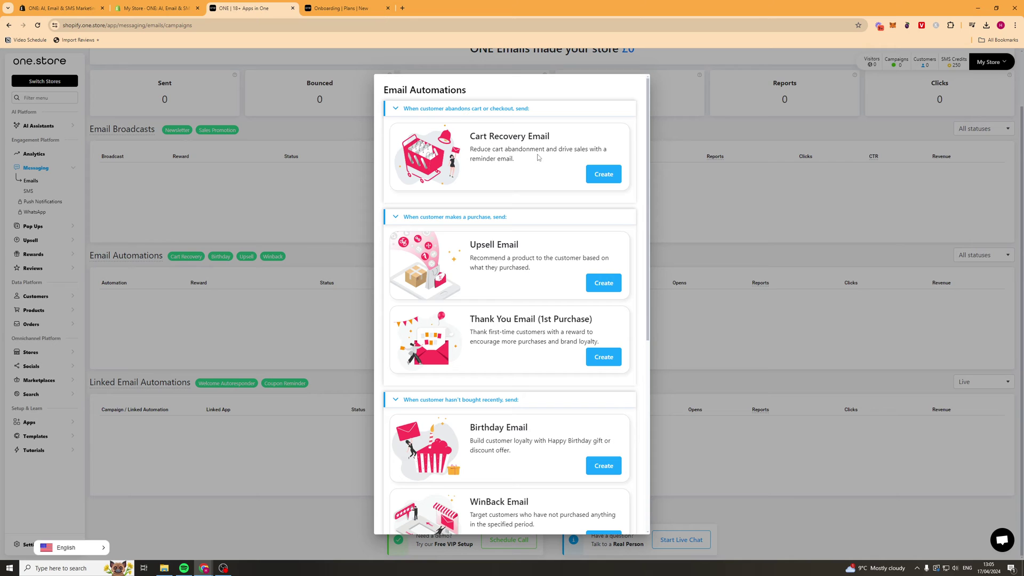
scroll(533, 379, "down", 4)
scroll(533, 380, "up", 4)
left_click_drag(473, 135, 550, 136)
scroll(538, 365, "down", 5)
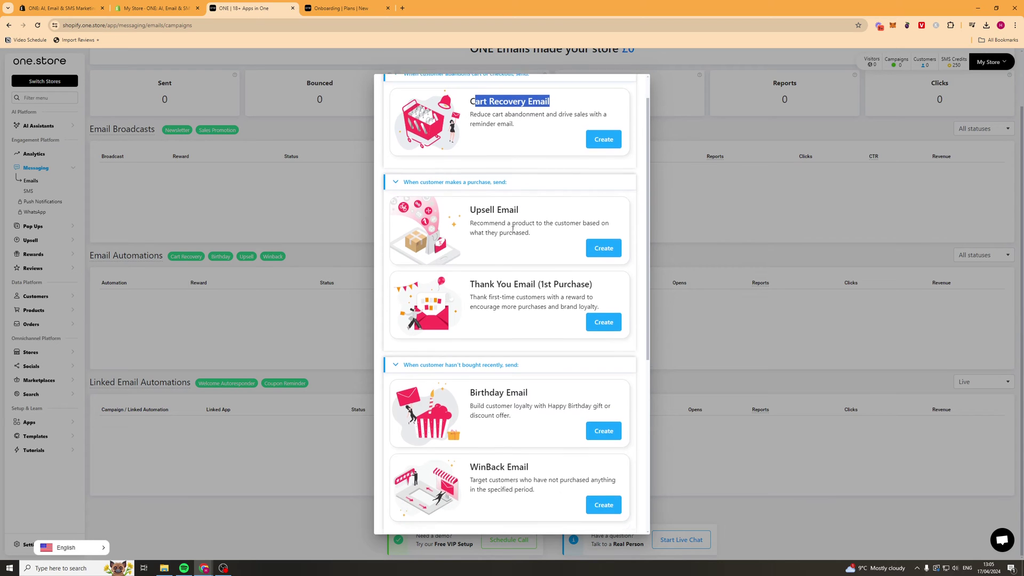
scroll(539, 365, "down", 2)
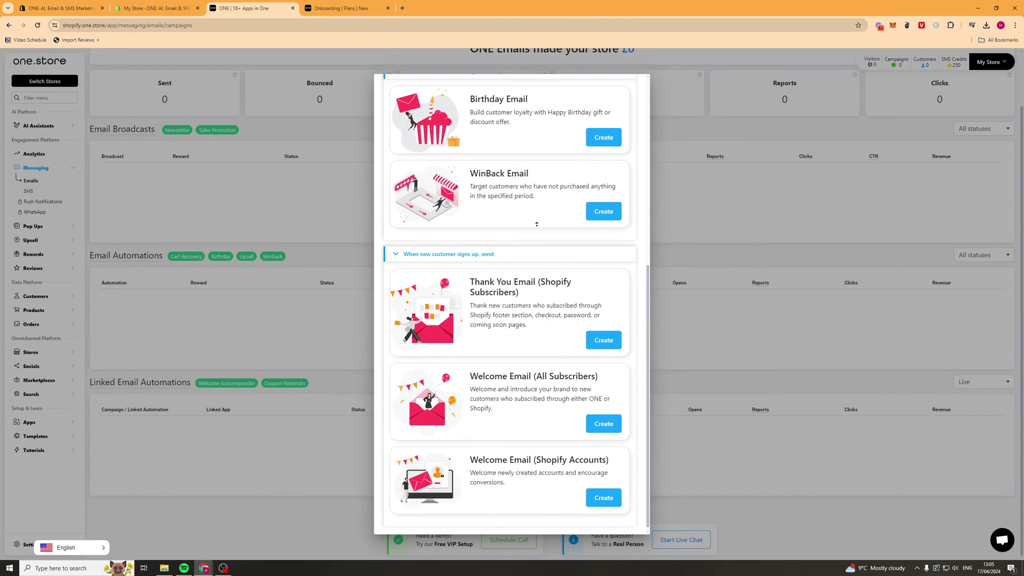
scroll(525, 240, "up", 7)
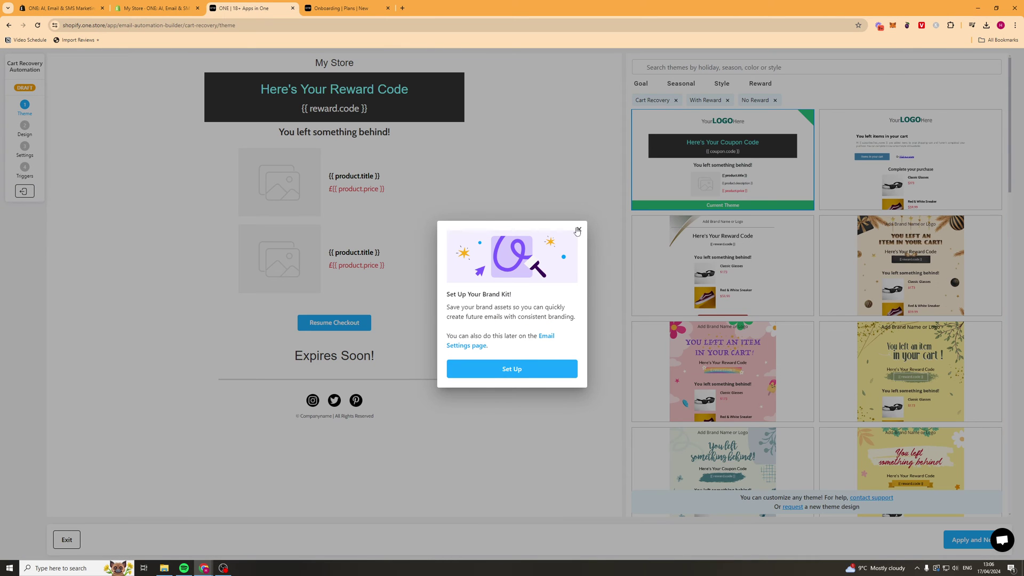
Dismiss the brand kit prompt and keep the dark reward-code theme for the email
left_click(577, 230)
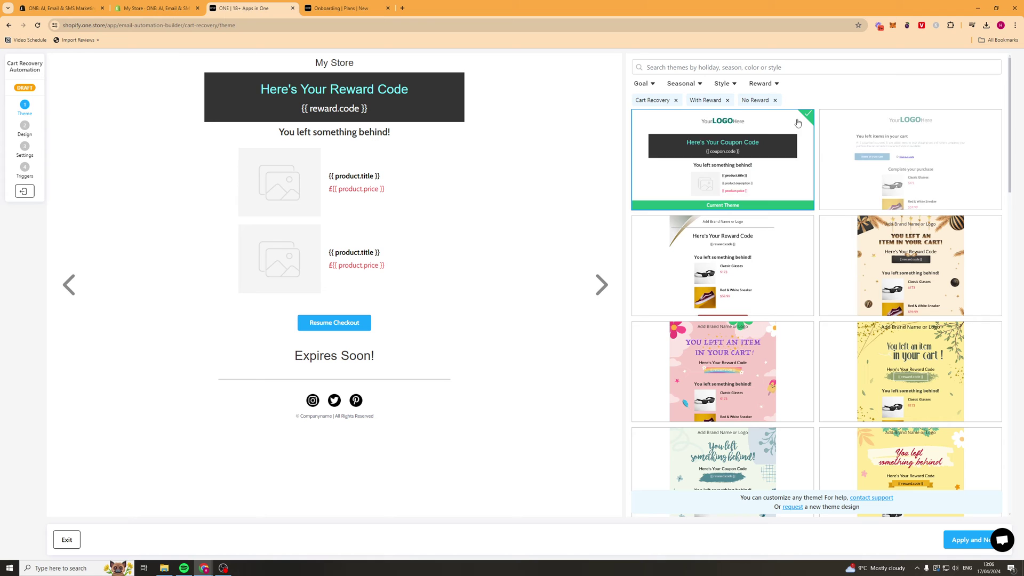
scroll(821, 403, "down", 5)
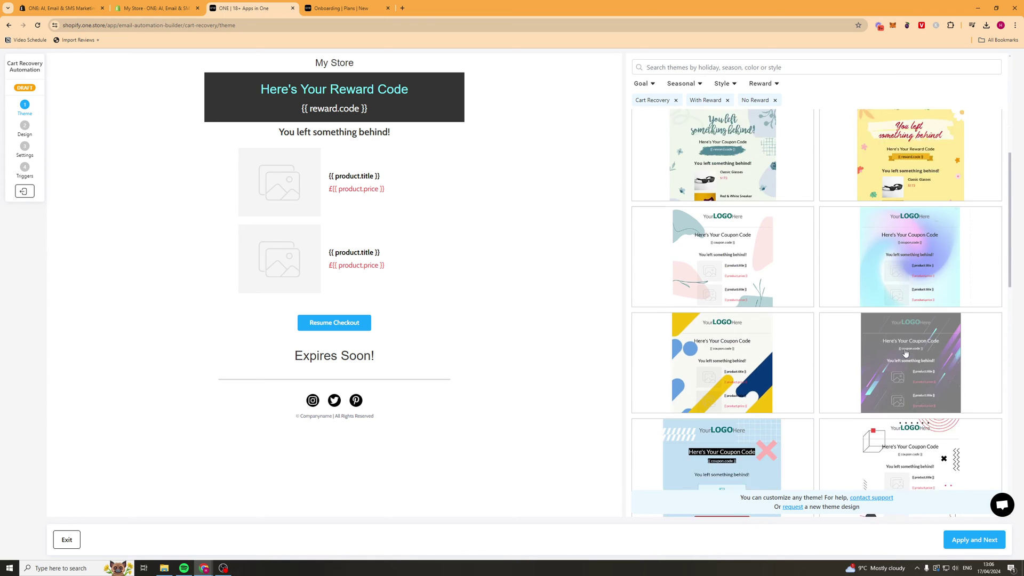
scroll(820, 402, "up", 8)
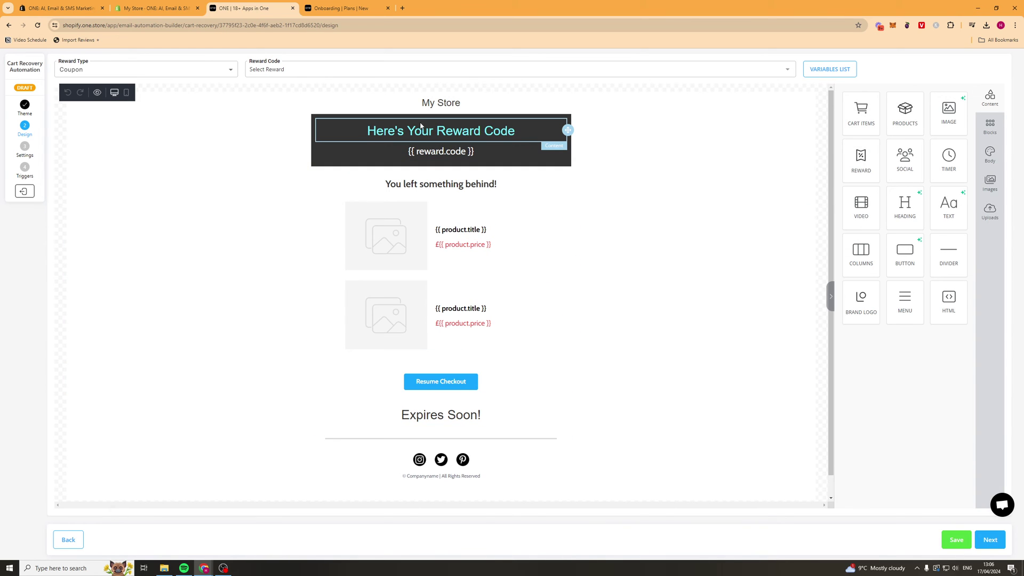
Inspect the reward heading, code and product list blocks, and check the mobile preview
left_click(429, 123)
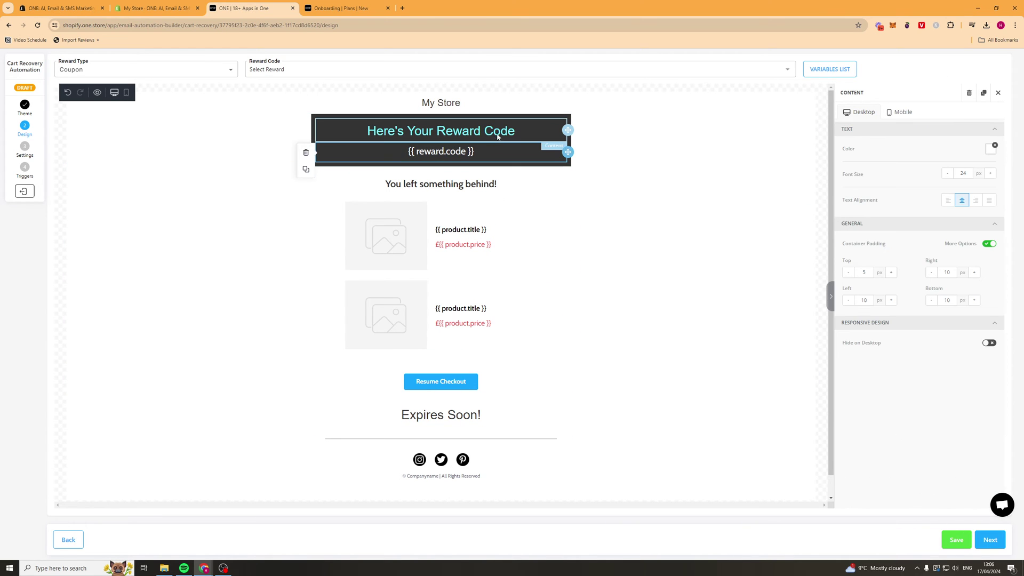
left_click(998, 93)
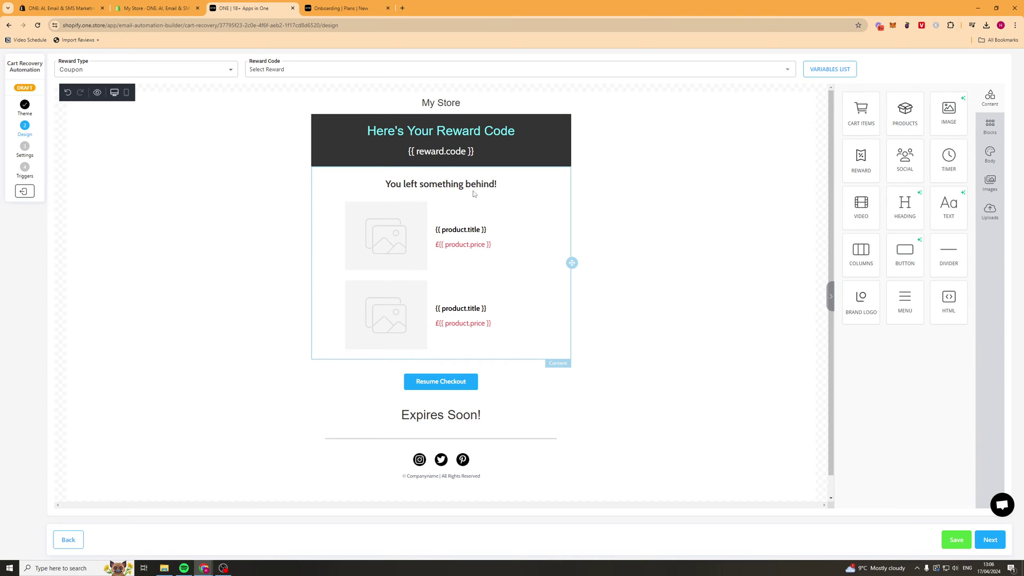
left_click(479, 156)
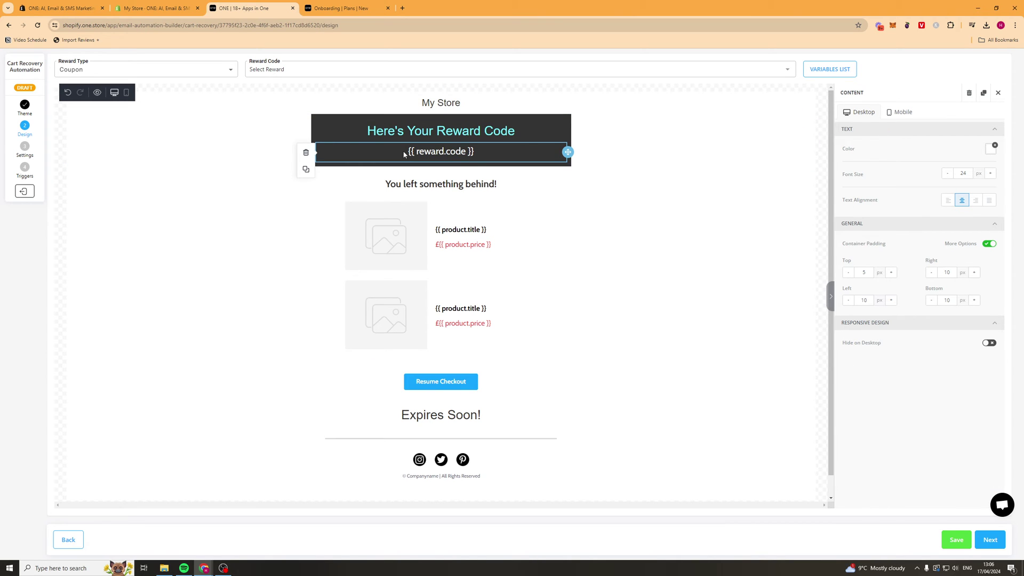
left_click(501, 259)
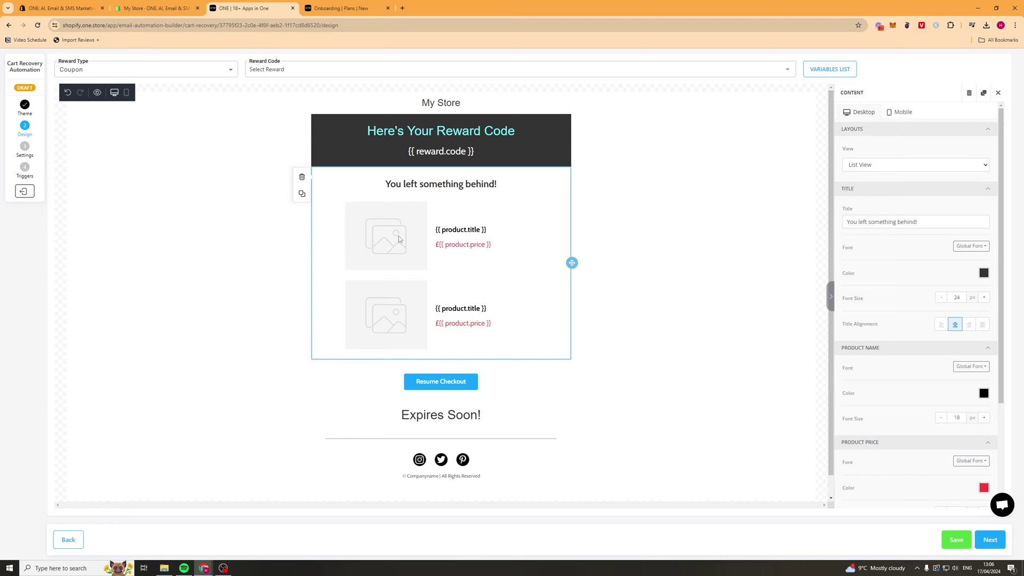
left_click(126, 93)
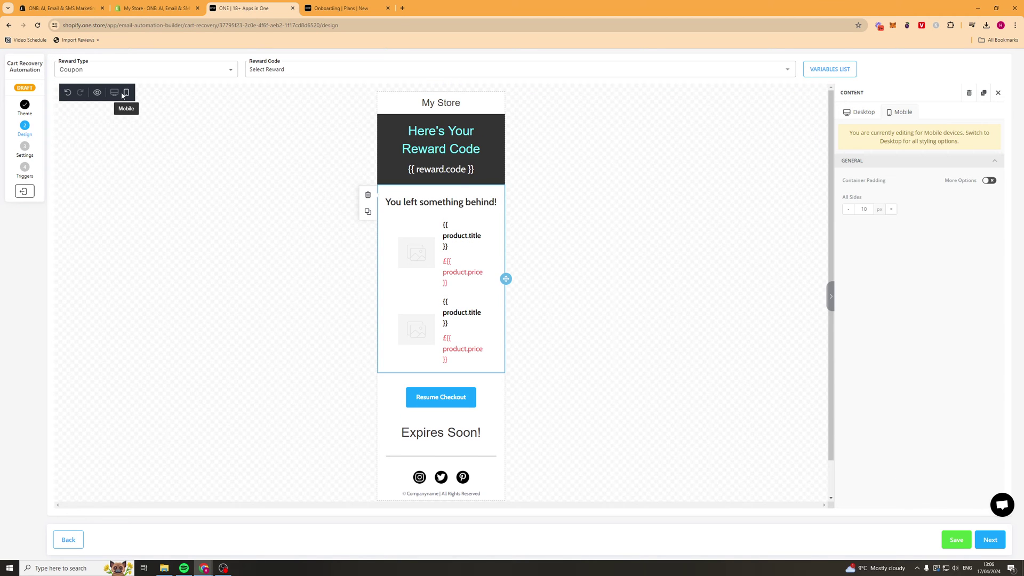
left_click(114, 92)
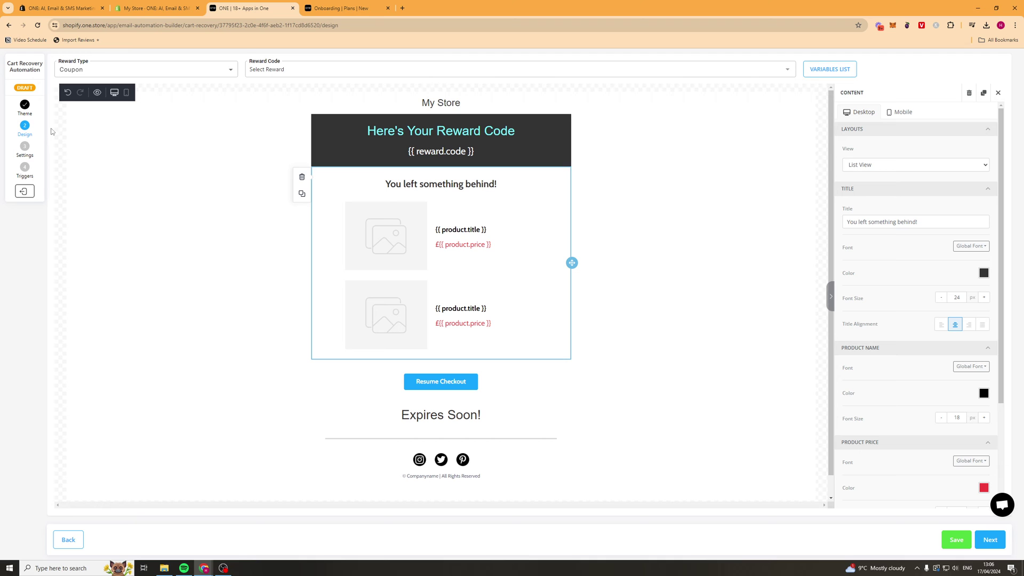
Choose a coupon as the Reward Code and advance to the Settings step
left_click(277, 71)
left_click(69, 169)
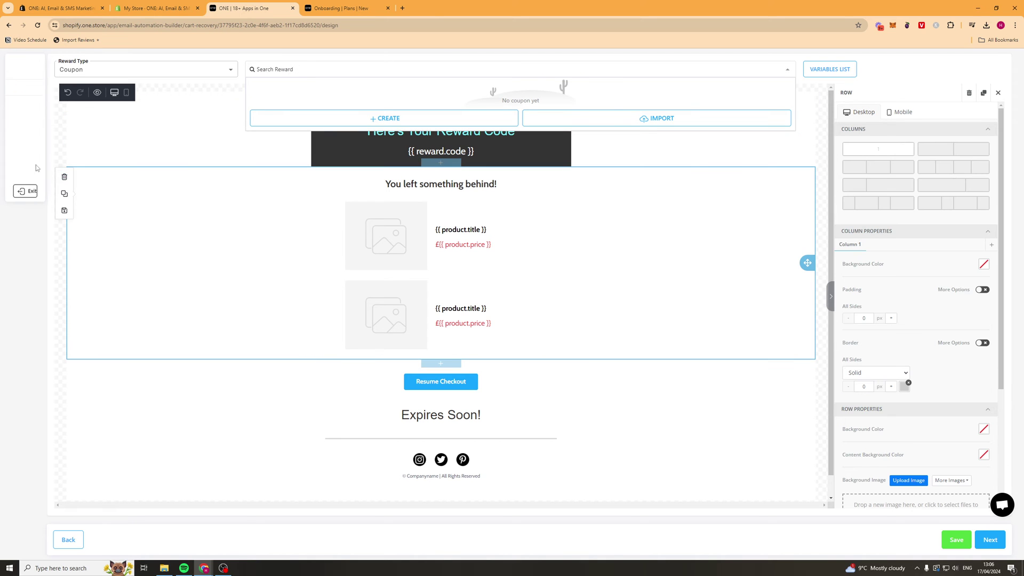
left_click(986, 540)
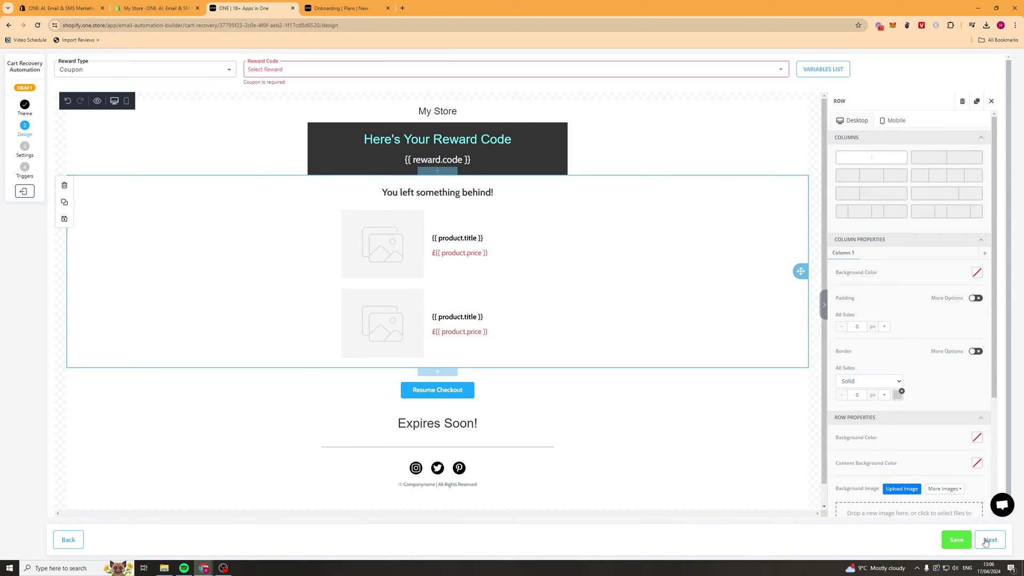
left_click(270, 75)
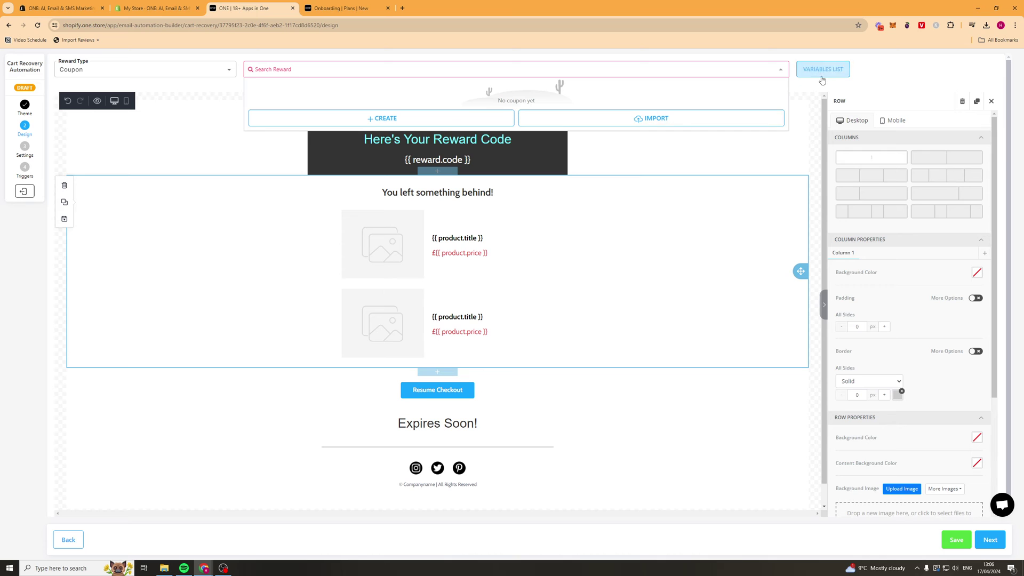
left_click(893, 71)
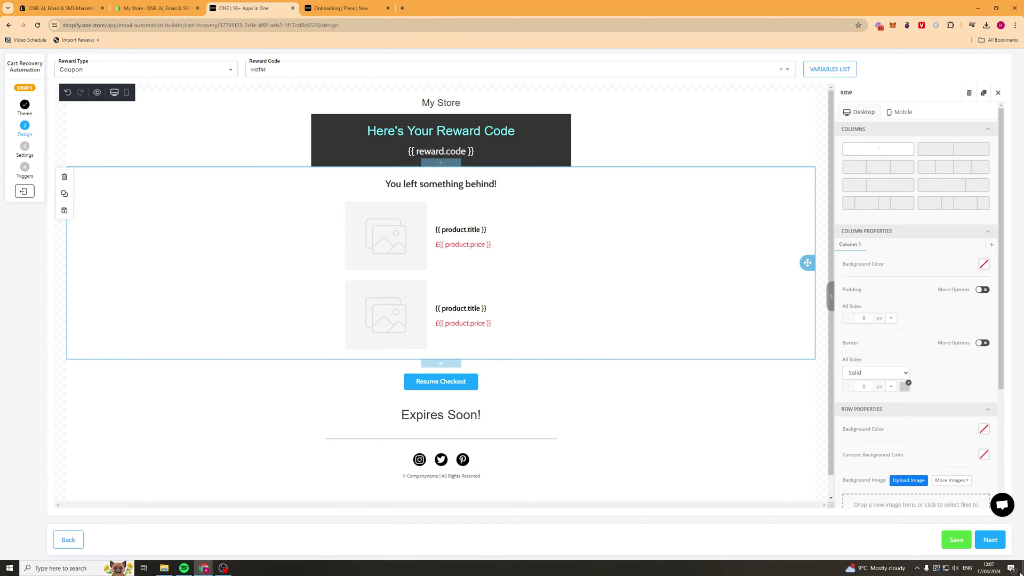
left_click(990, 540)
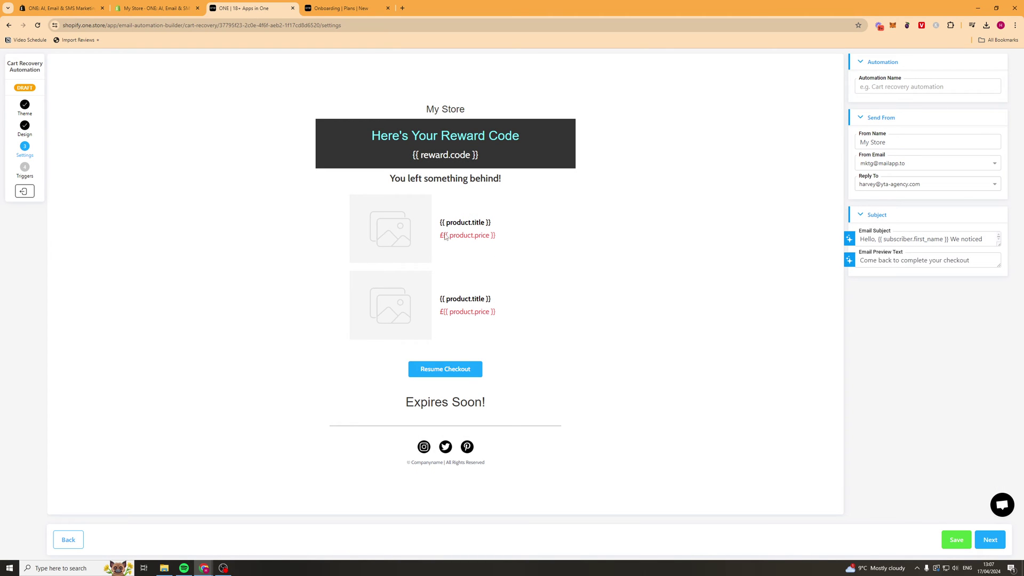
Try Ask ONE AI on the subject line, then leave the subject unchanged
left_click(957, 241)
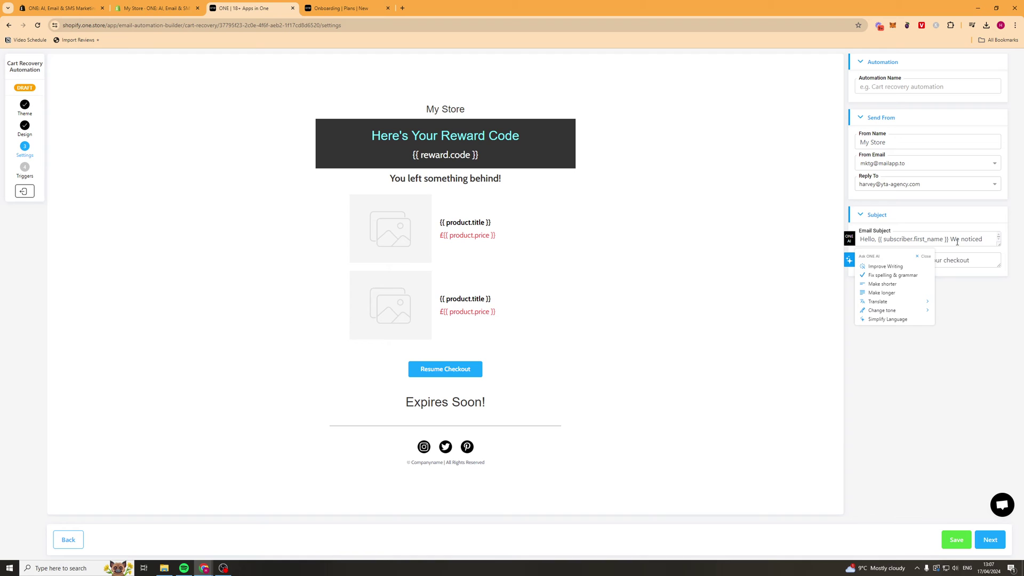
left_click(919, 255)
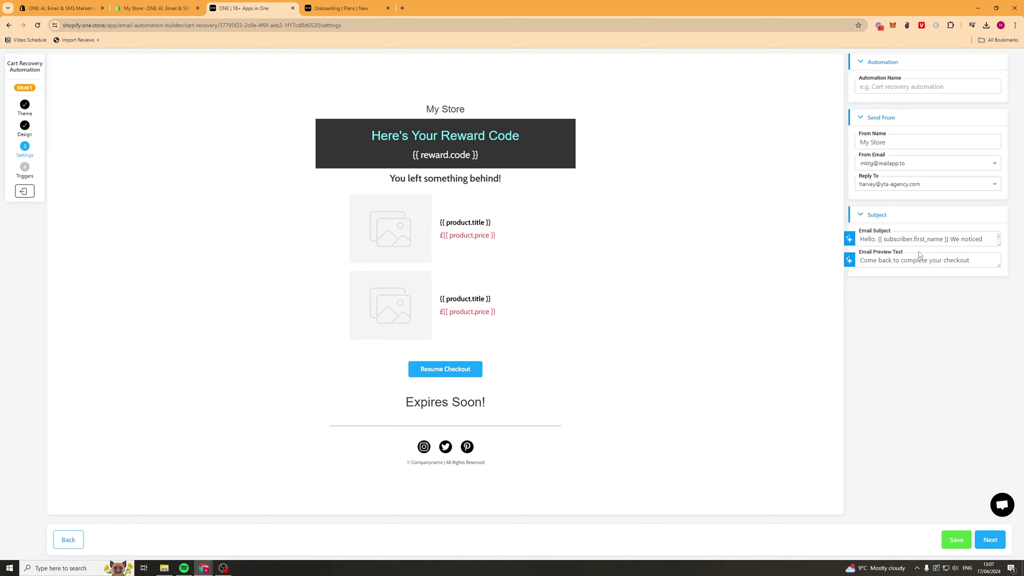
left_click_drag(879, 239, 941, 244)
left_click(875, 239)
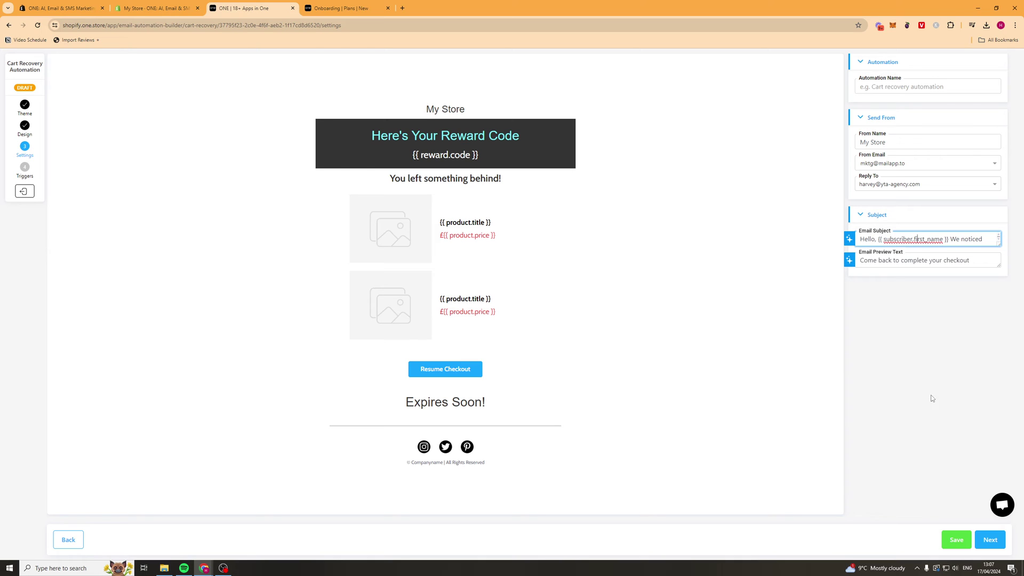
Name the automation 'abadoned cart 1' and continue to the Triggers step
left_click(956, 539)
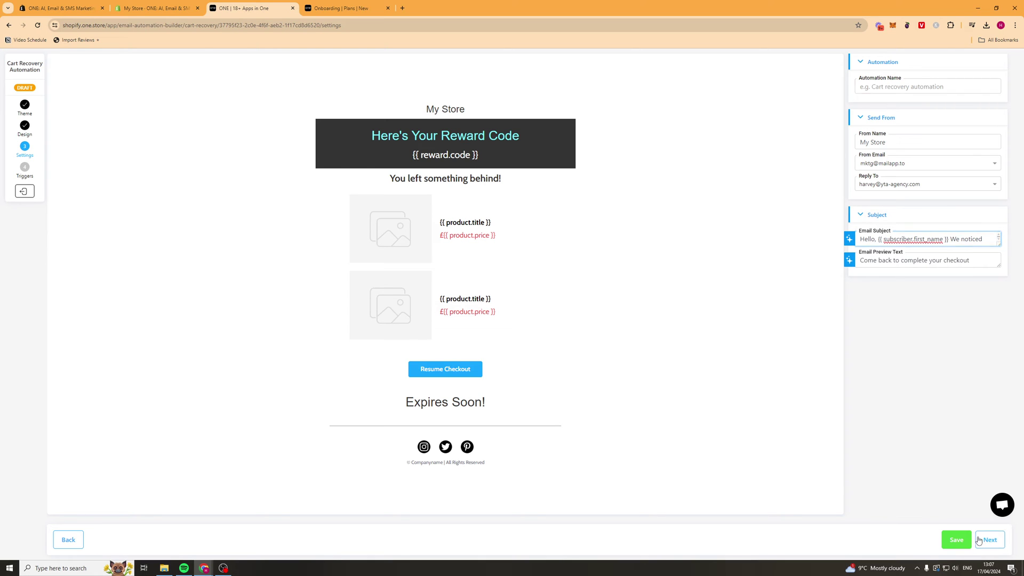
left_click(909, 90)
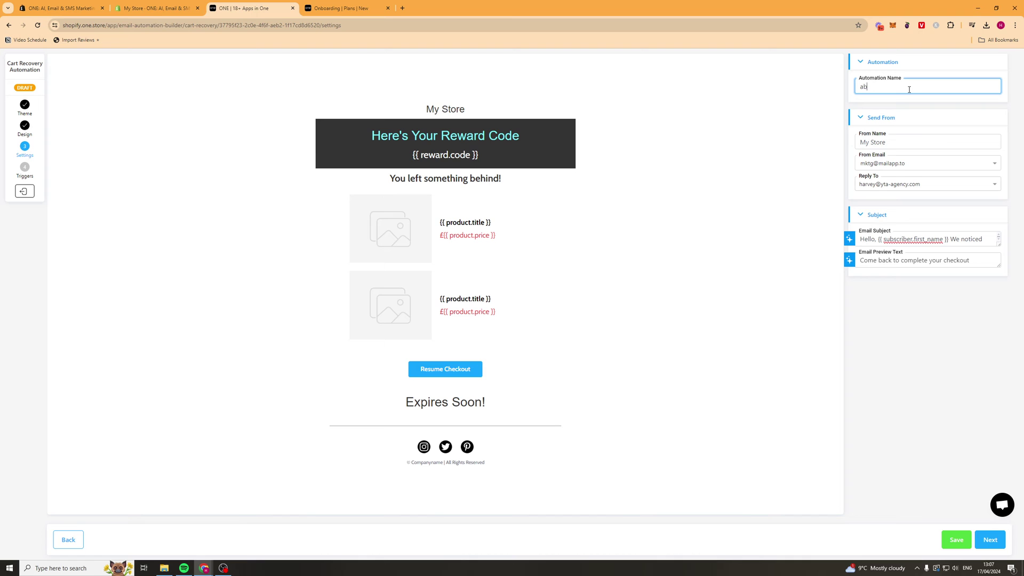
type("ned cart 1")
left_click(995, 537)
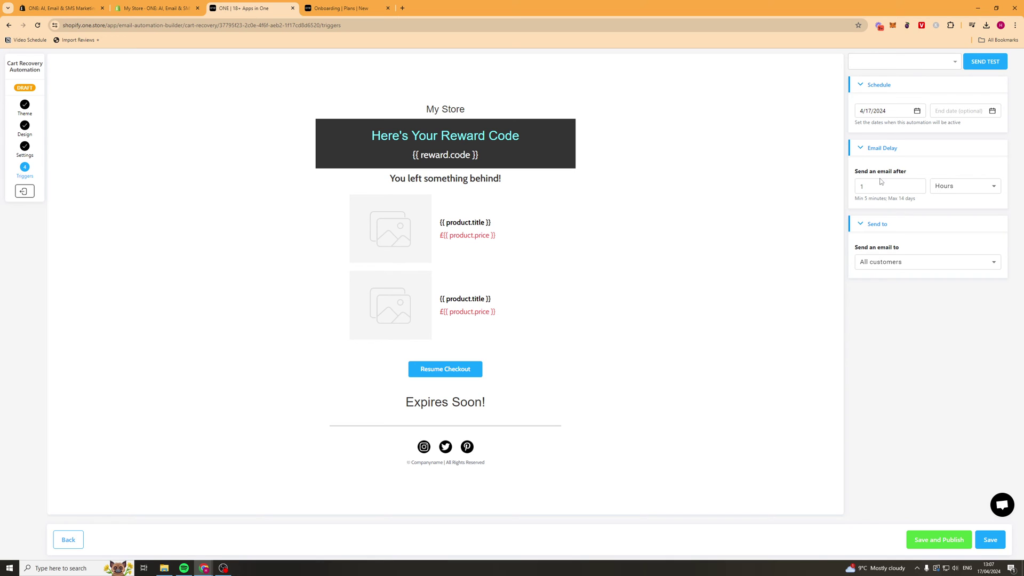
Review the 1-hour email delay and keep the recipients set to All customers
triple_click(859, 171)
left_click(867, 182)
left_click(914, 263)
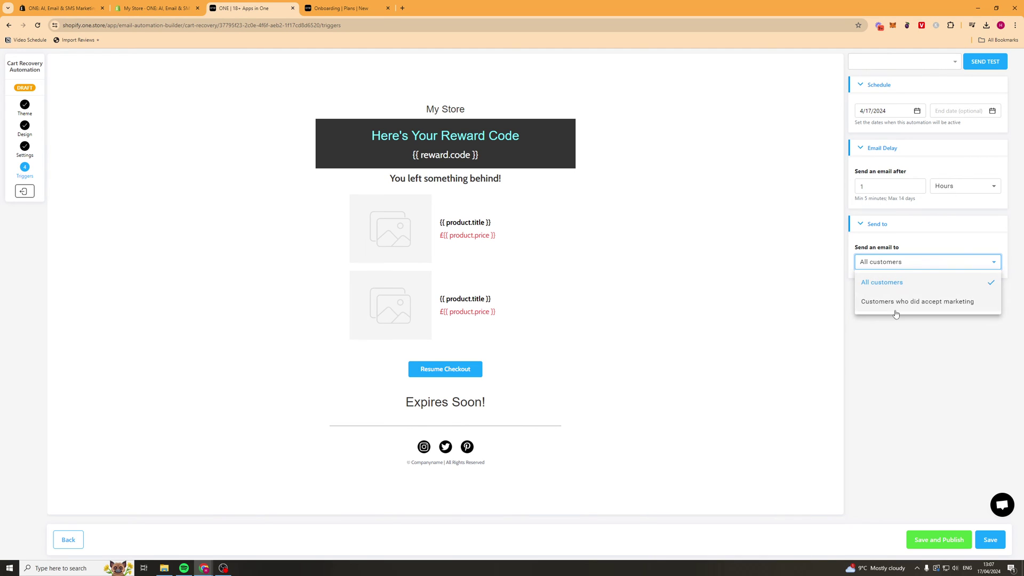
left_click(996, 540)
Save and publish the automation, accepting the compliance policies and terms
left_click(950, 540)
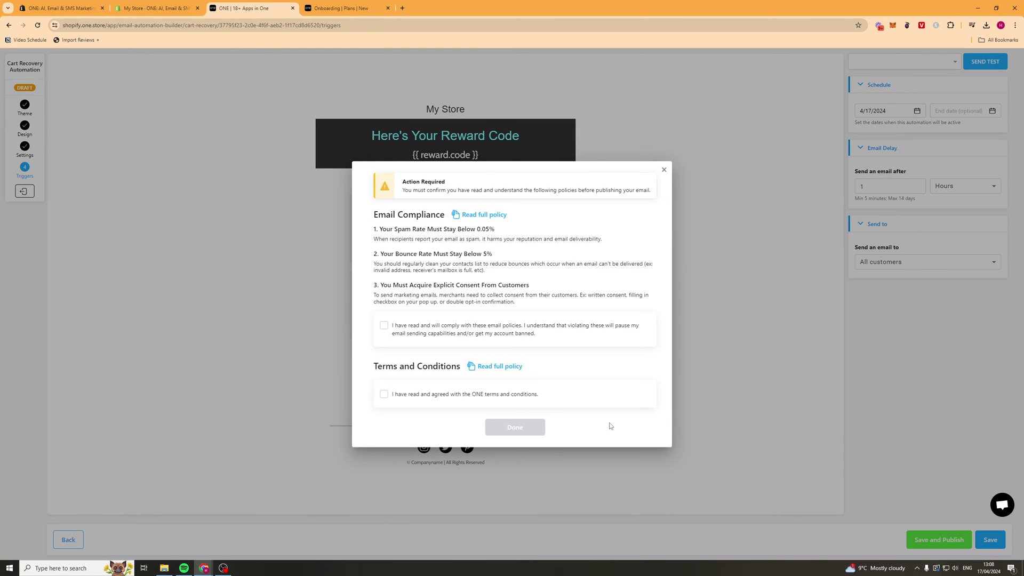
left_click(421, 335)
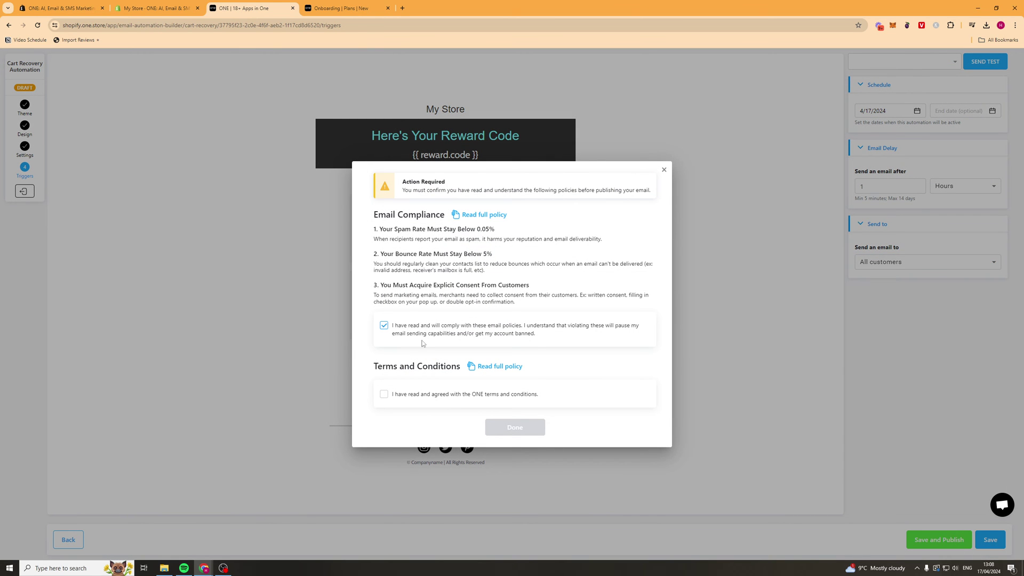
left_click(442, 395)
left_click(514, 427)
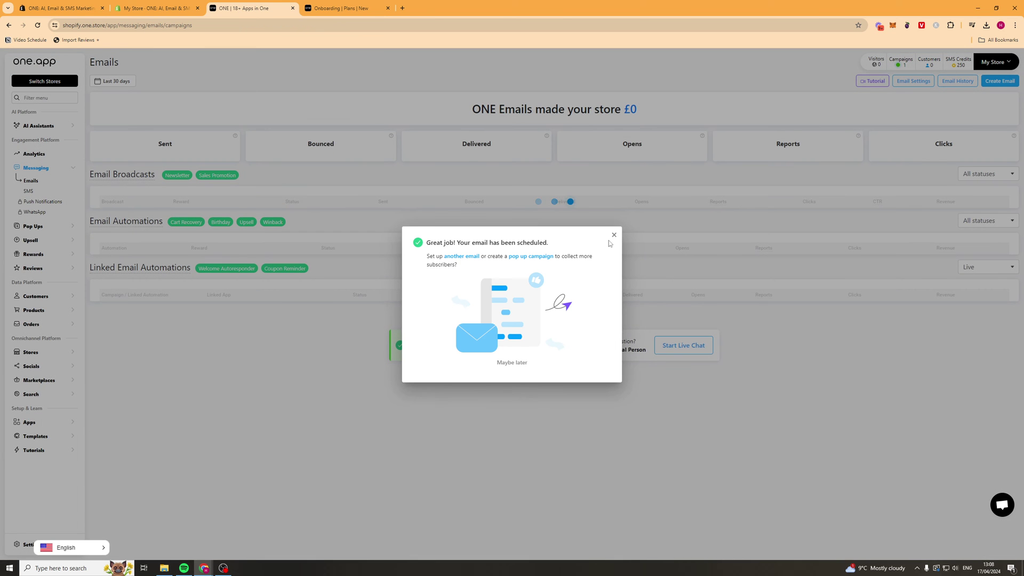
left_click(613, 235)
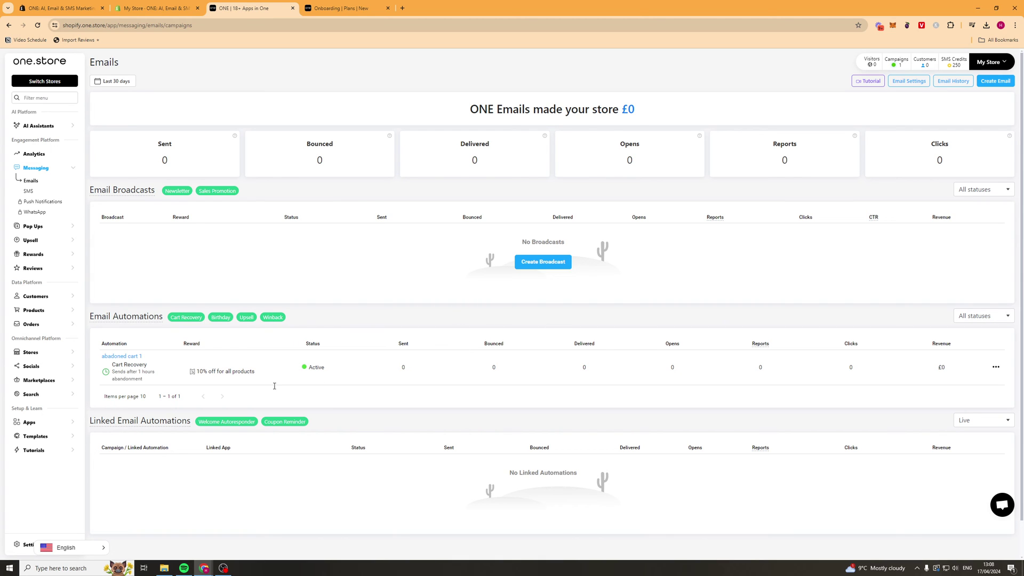
left_click(30, 193)
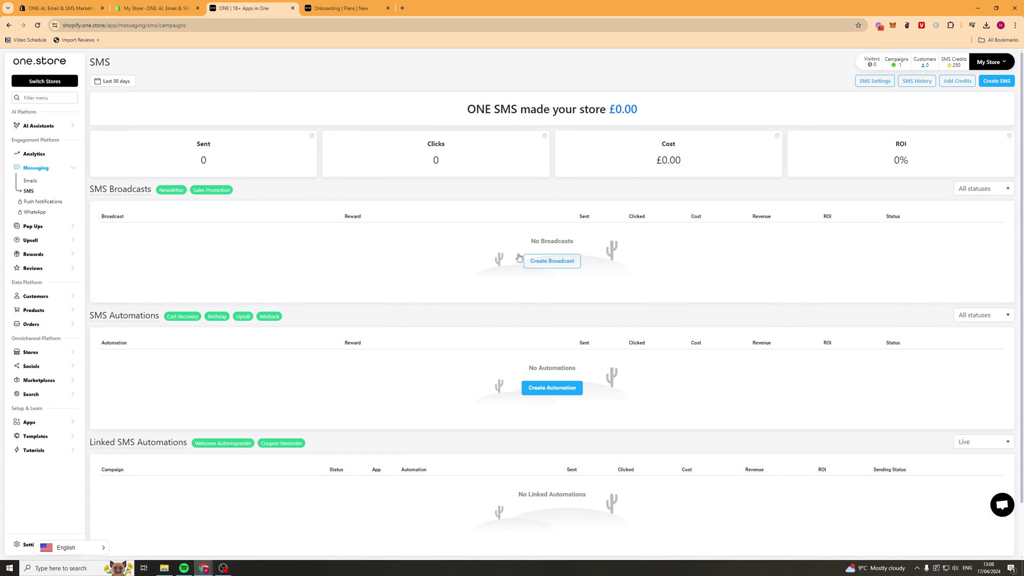
Start a newsletter SMS broadcast with a reward, then back out of SMS onboarding
left_click(533, 262)
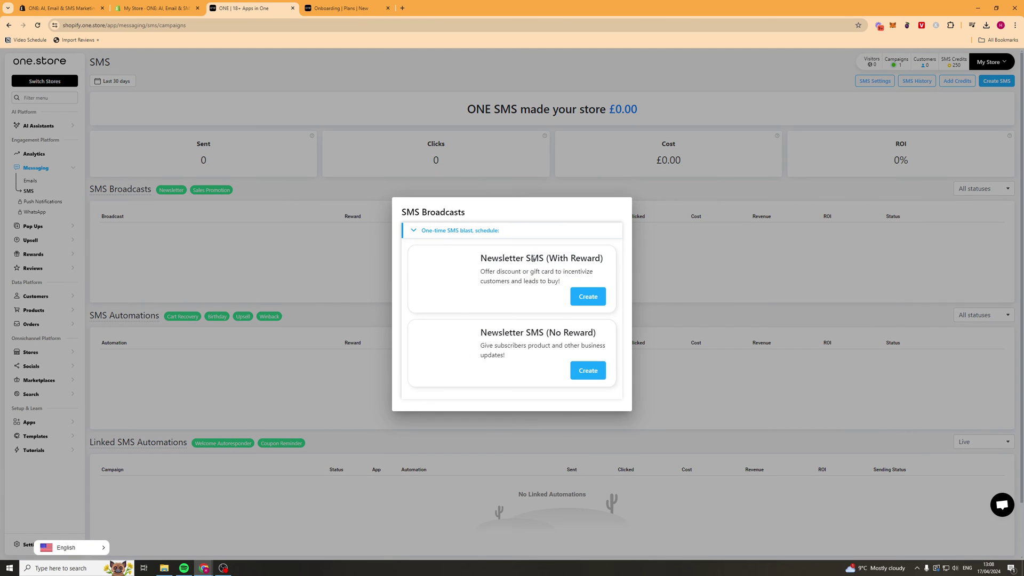
left_click(586, 304)
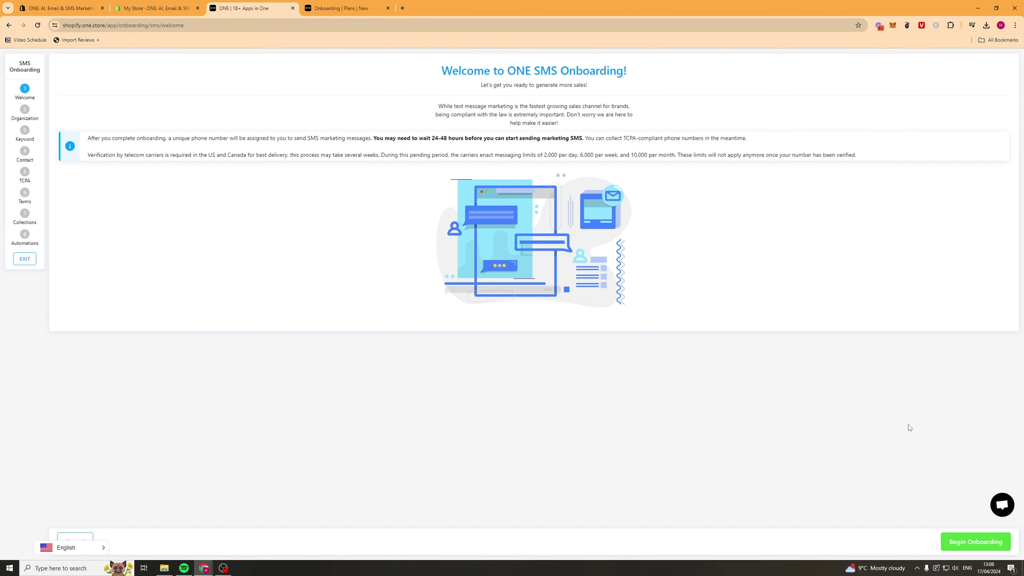
left_click(975, 542)
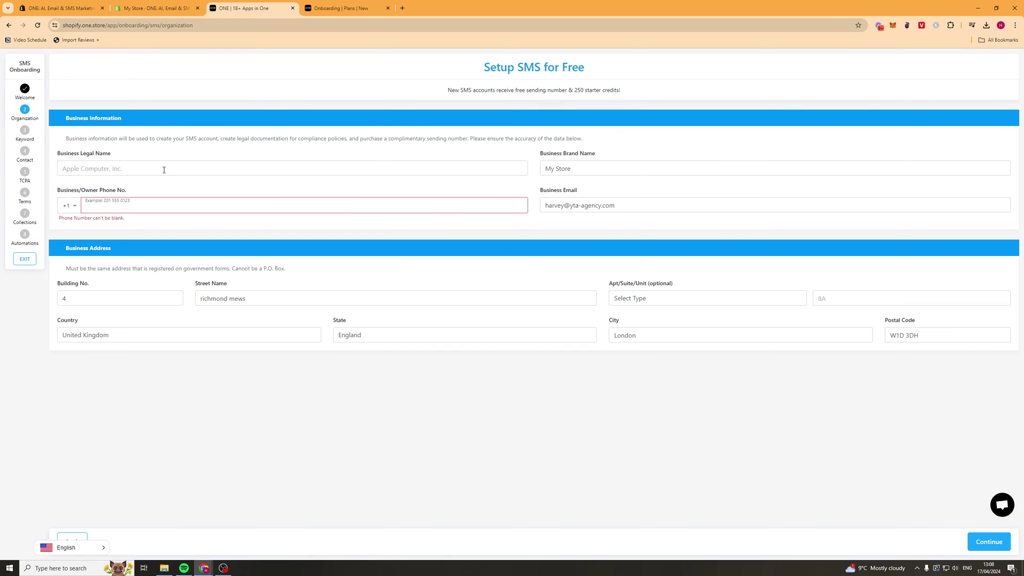
mouse_move(43, 128)
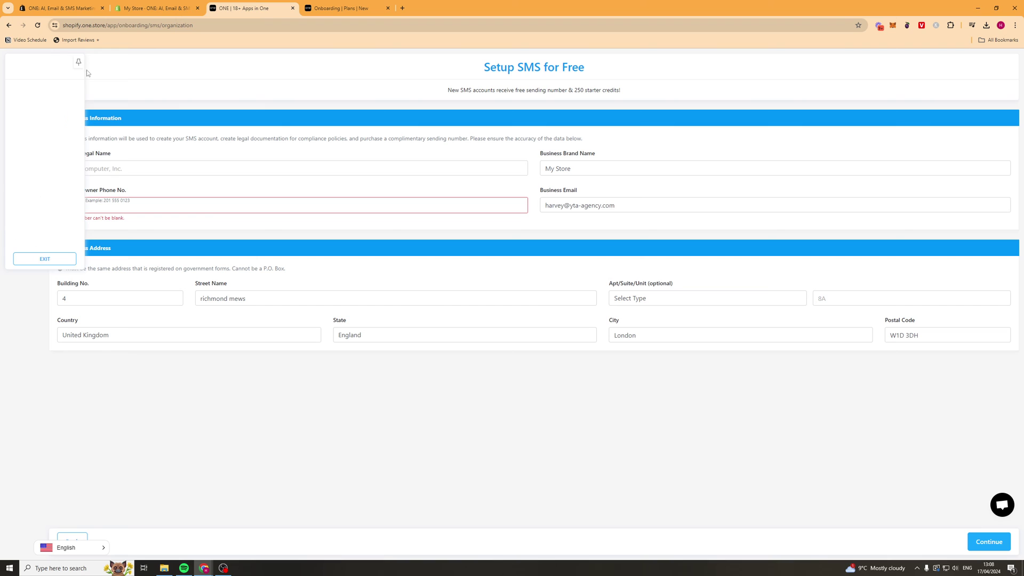
left_click(8, 25)
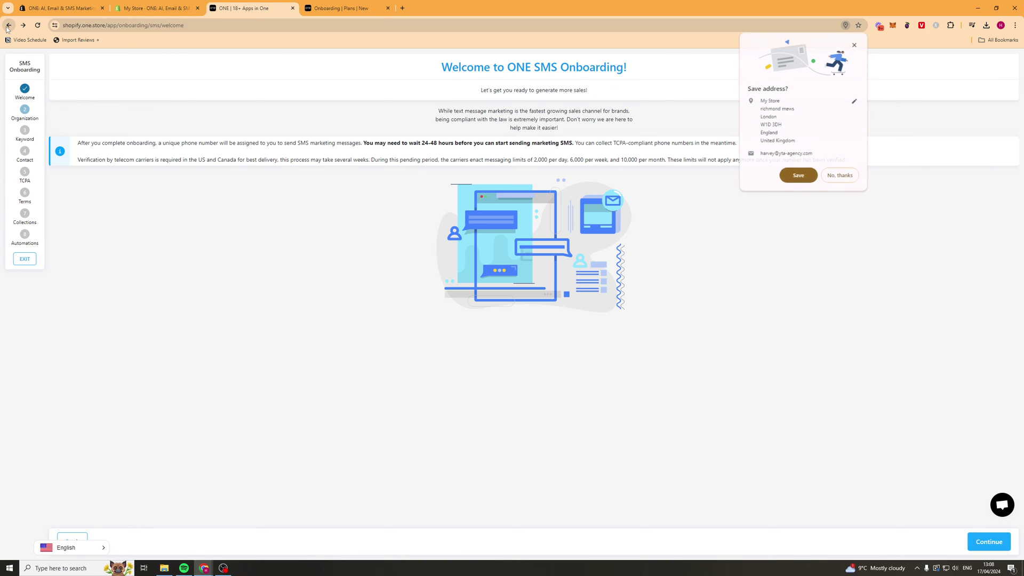
left_click(9, 25)
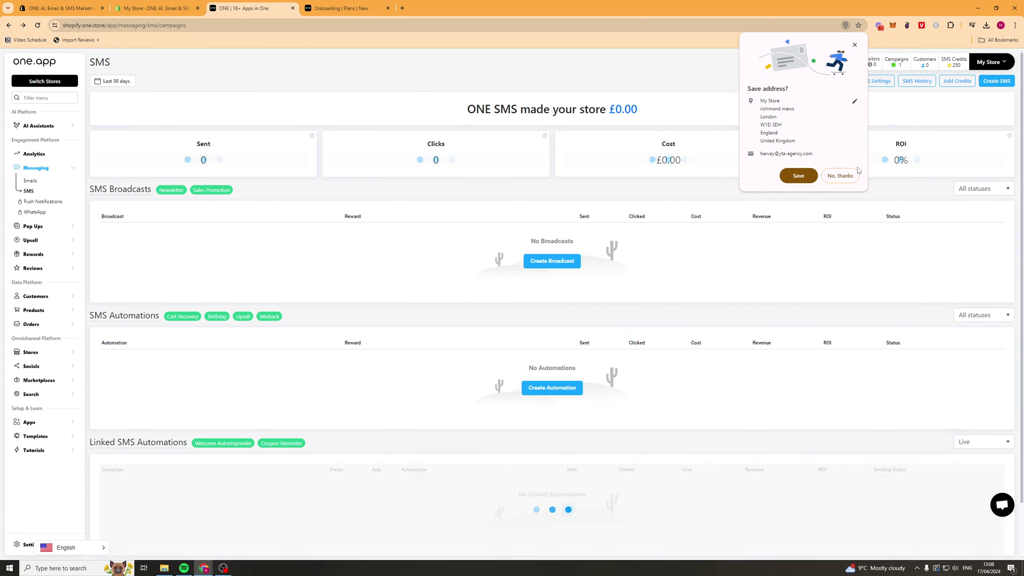
left_click(839, 176)
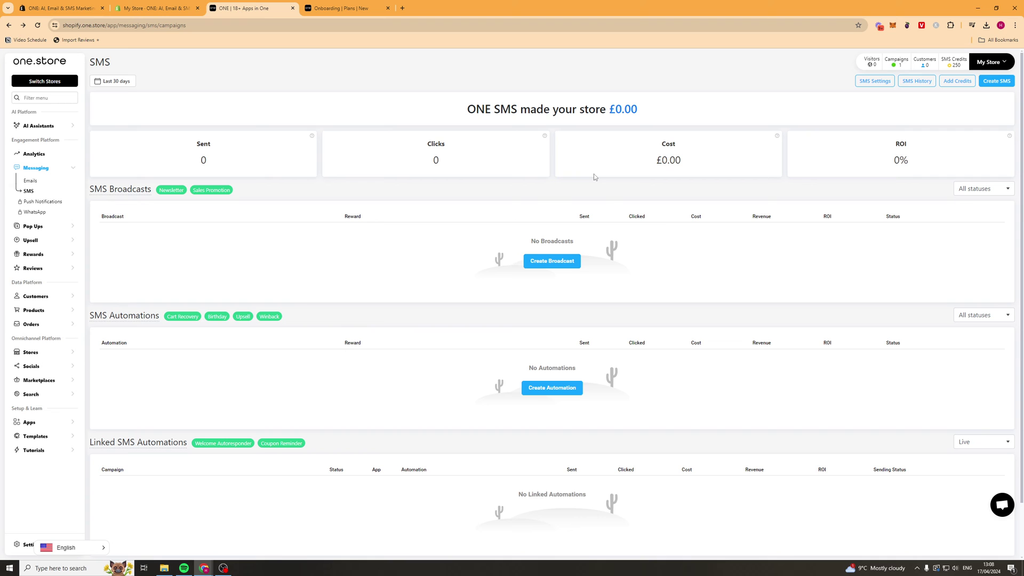
Look at creating a Cart Recovery SMS automation, then return to the SMS overview
left_click(552, 391)
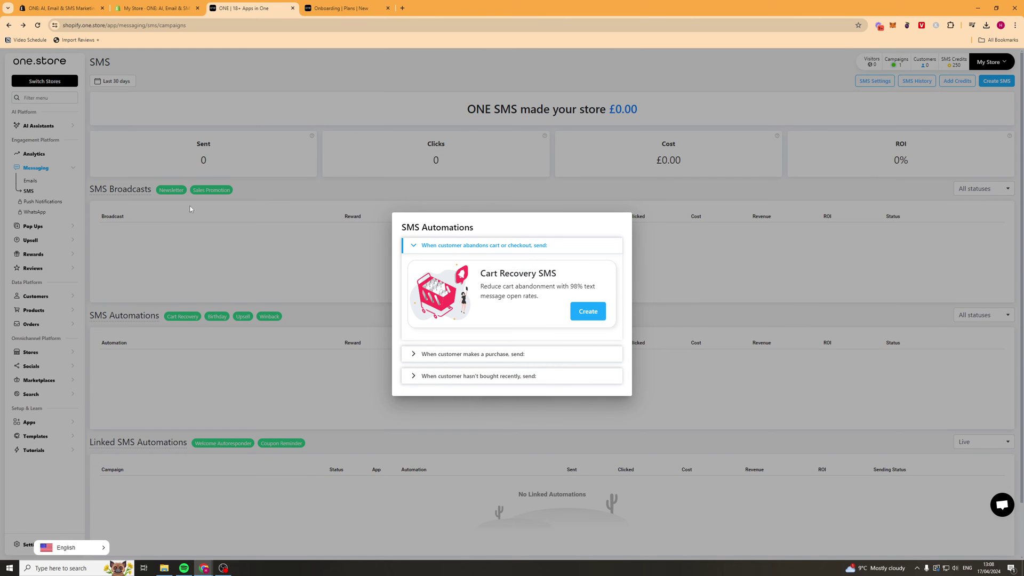
left_click(597, 315)
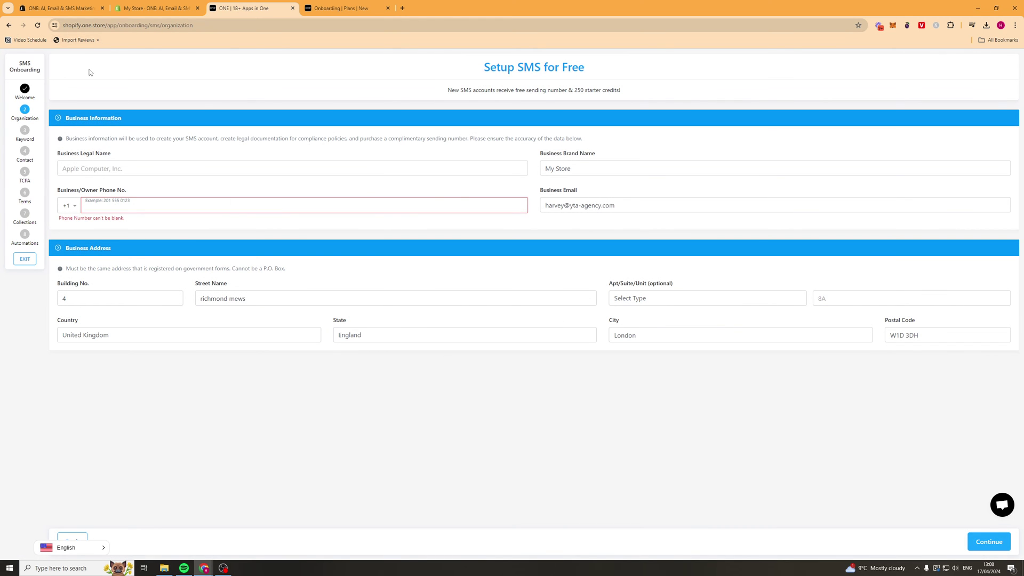
key("alt+Left")
Open Pop Ups > Subscribe Forms and resolve the missing pop-ups embed warning
left_click(32, 226)
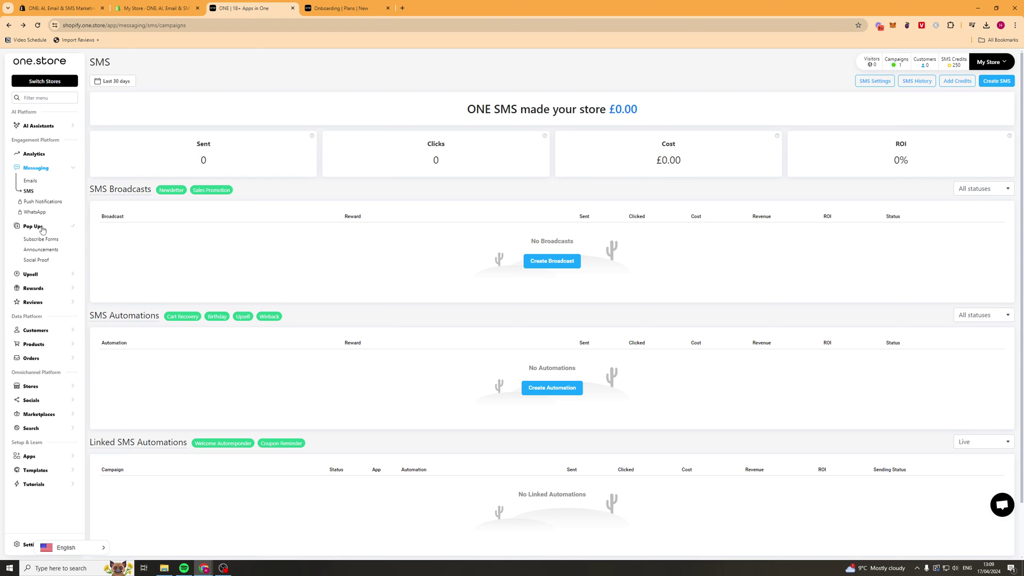
left_click(51, 240)
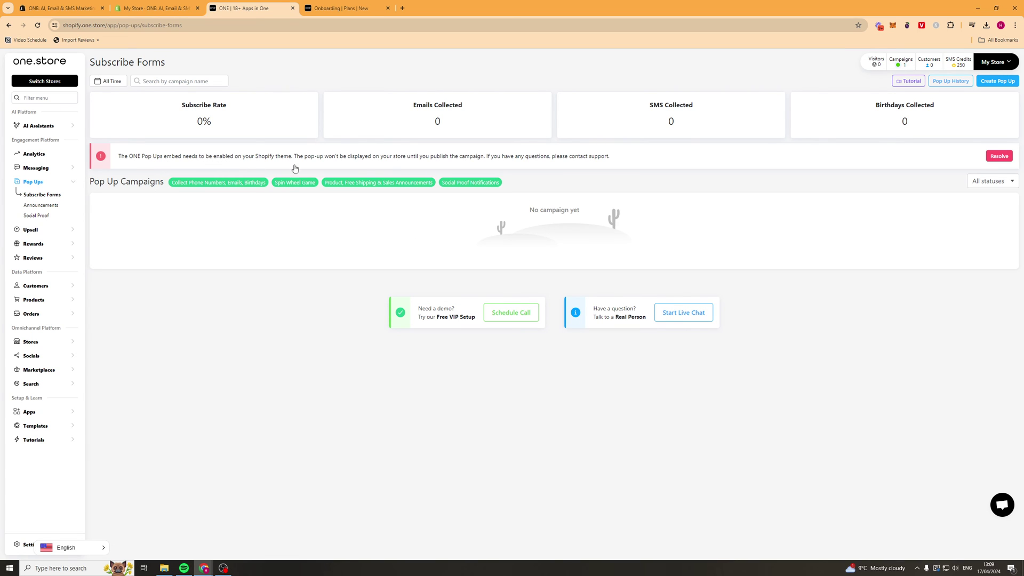
left_click(993, 159)
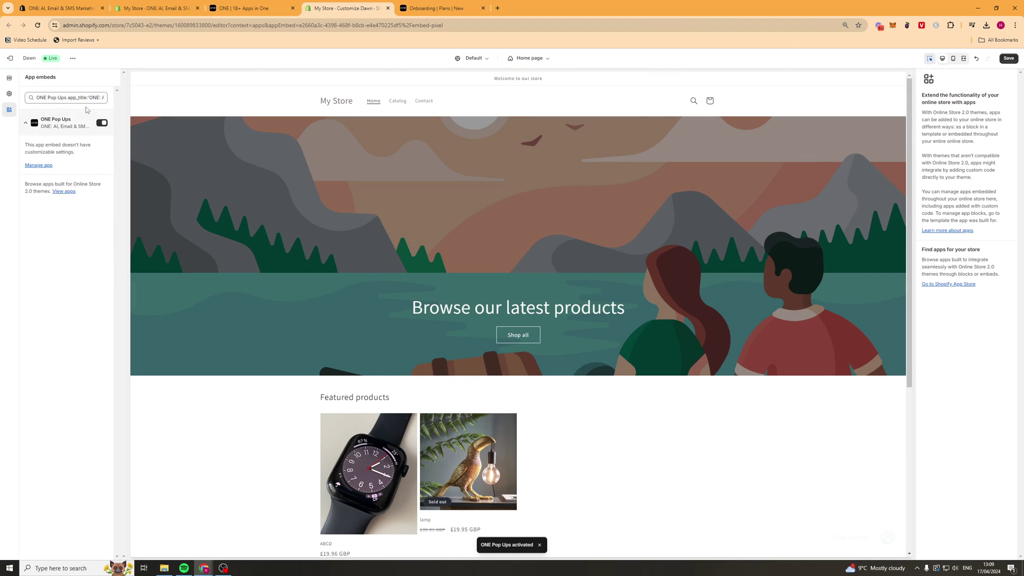
Save the theme with the ONE Pop Ups embed enabled and return to ONE
key("ctrl+s")
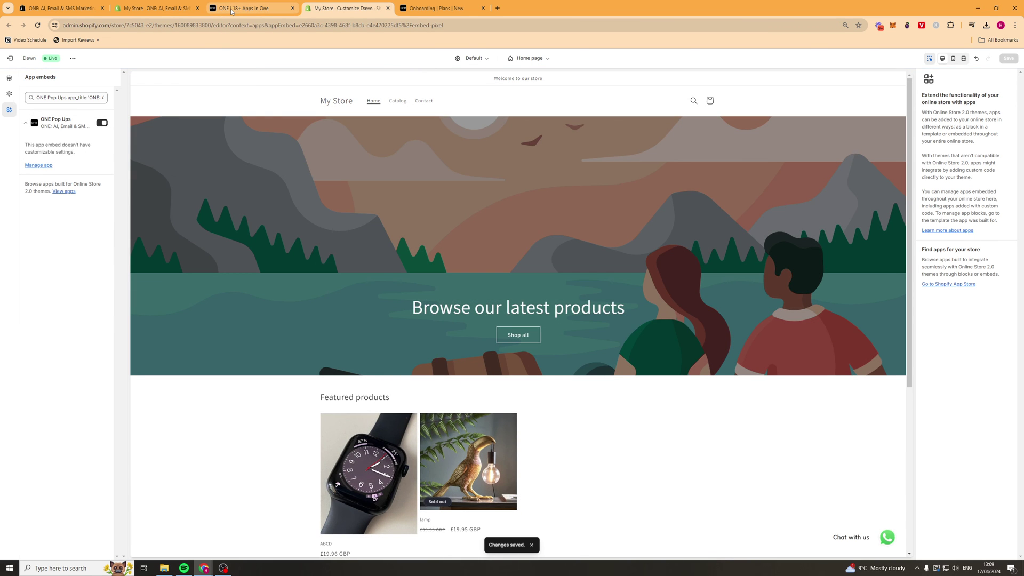
left_click(231, 11)
Confirm the embed is enabled and create a pop-up campaign named 'sub1'
left_click(476, 338)
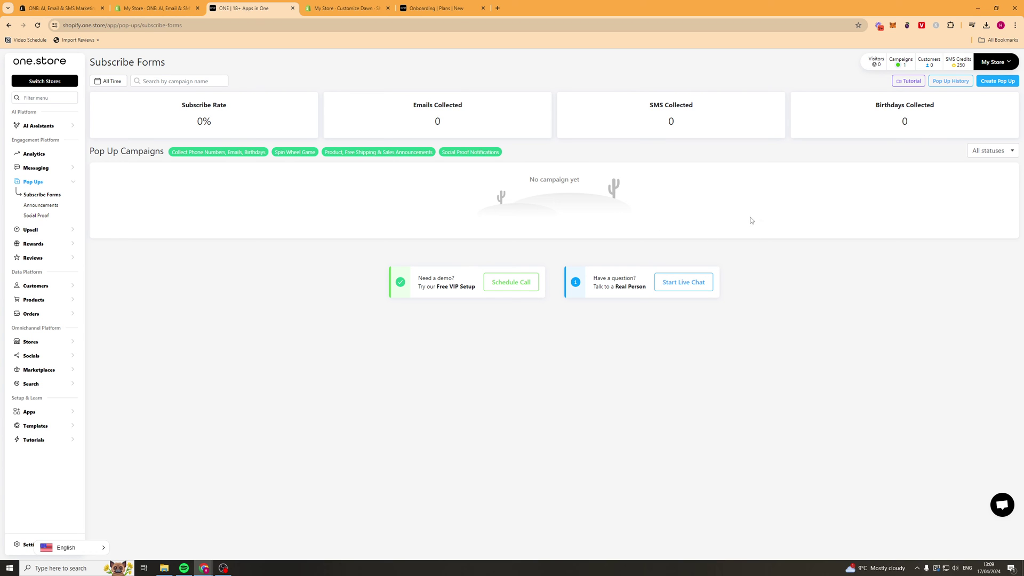
left_click(984, 84)
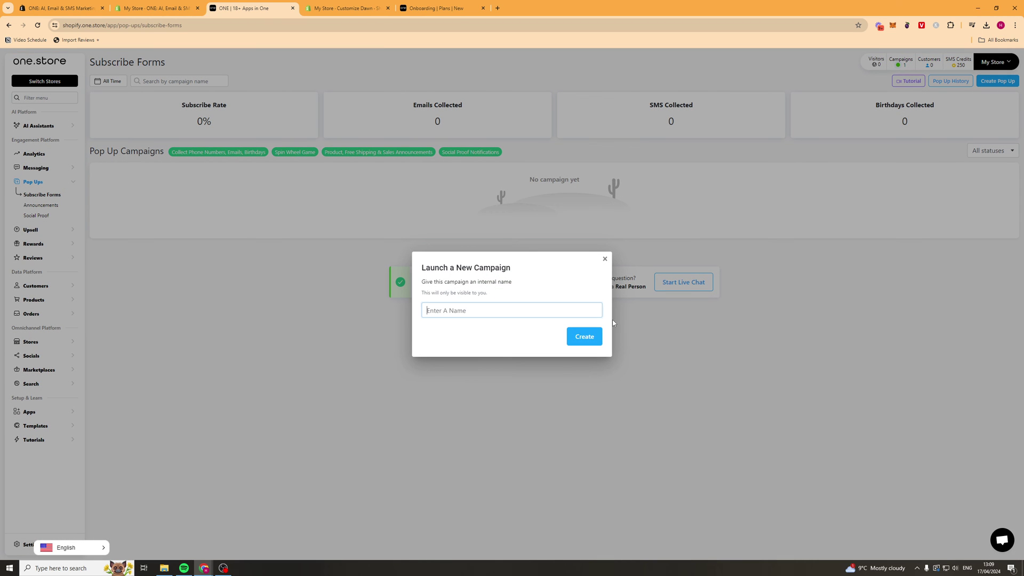
type("sub1")
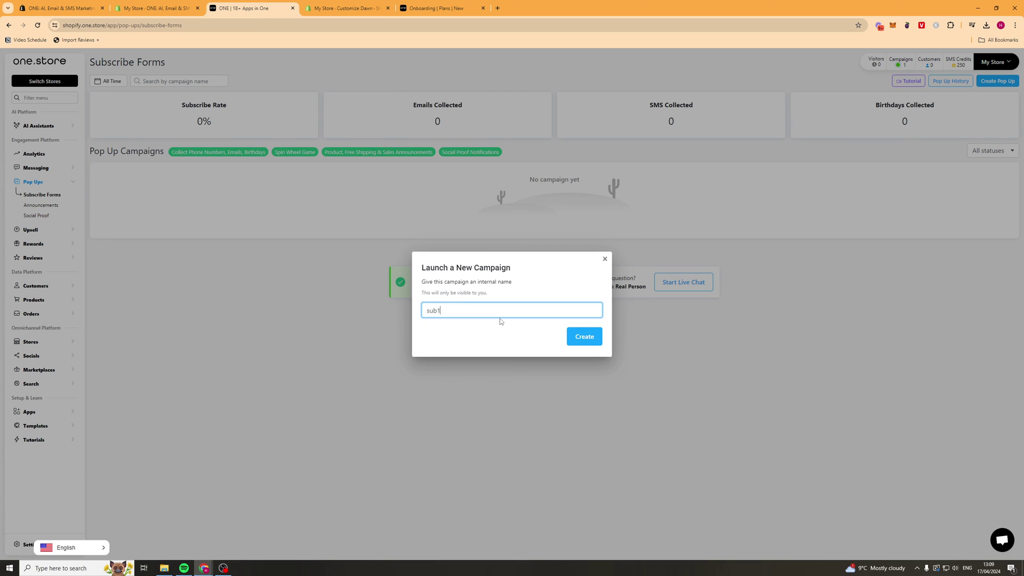
left_click(588, 337)
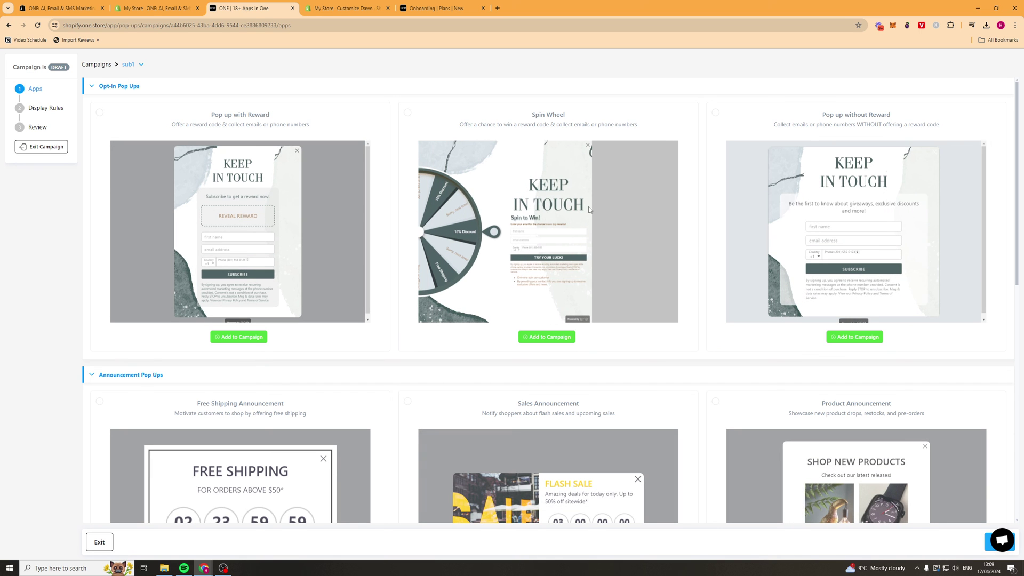
Browse the pop-up templates and add the Spin Wheel to the campaign
scroll(808, 411, "down", 5)
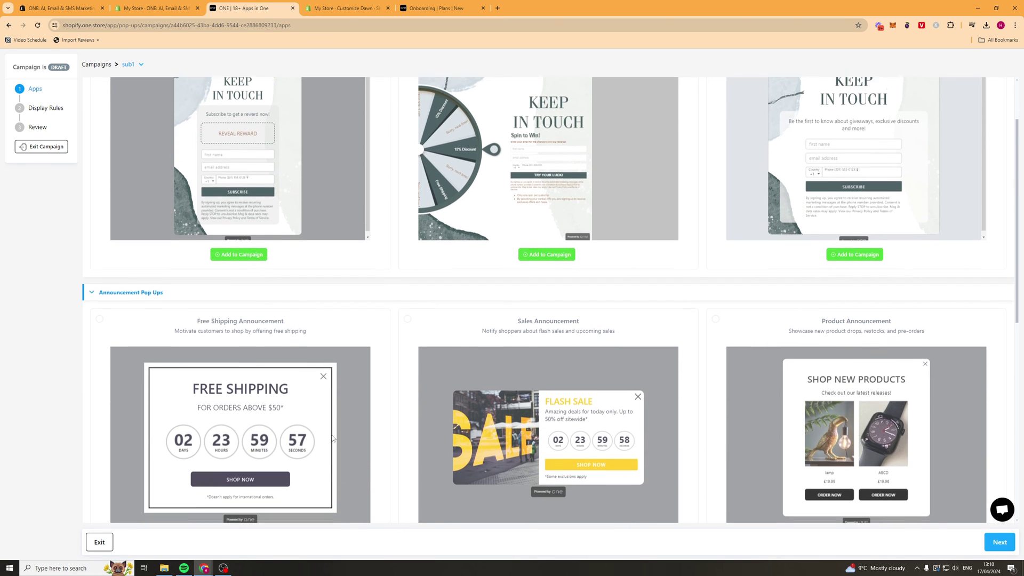
scroll(807, 409, "down", 4)
scroll(593, 319, "up", 8)
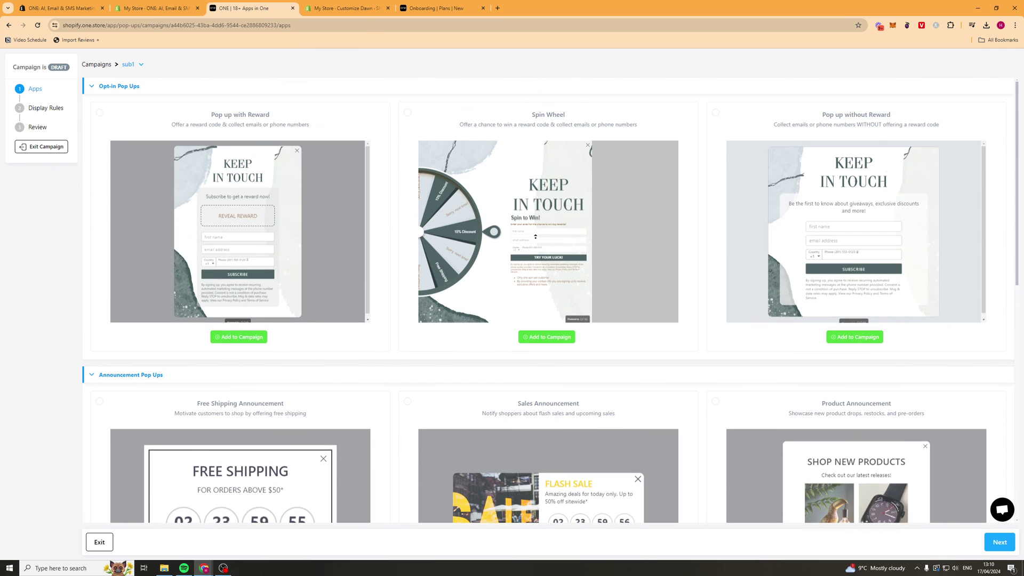
scroll(411, 220, "down", 9)
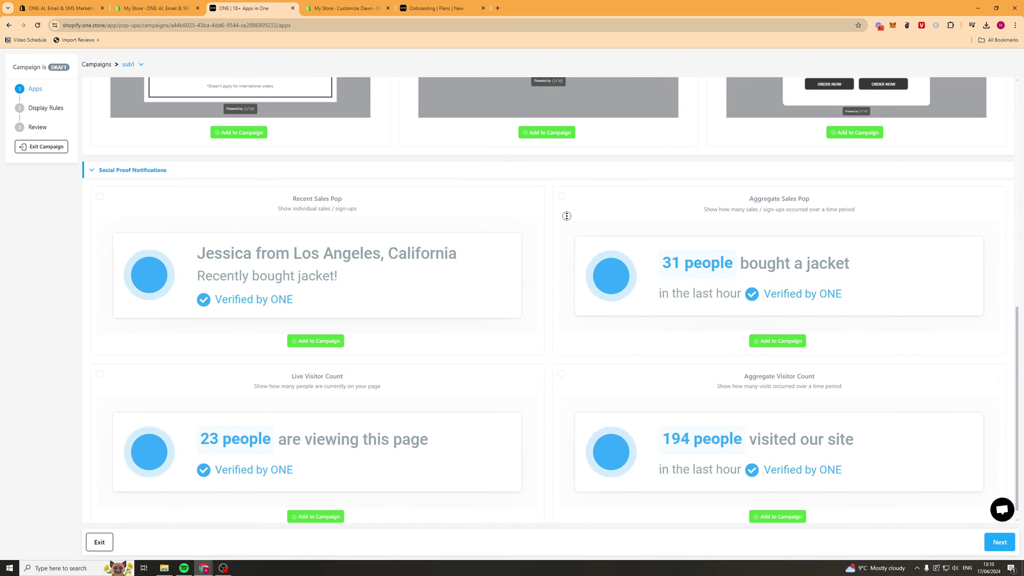
scroll(555, 192, "up", 9)
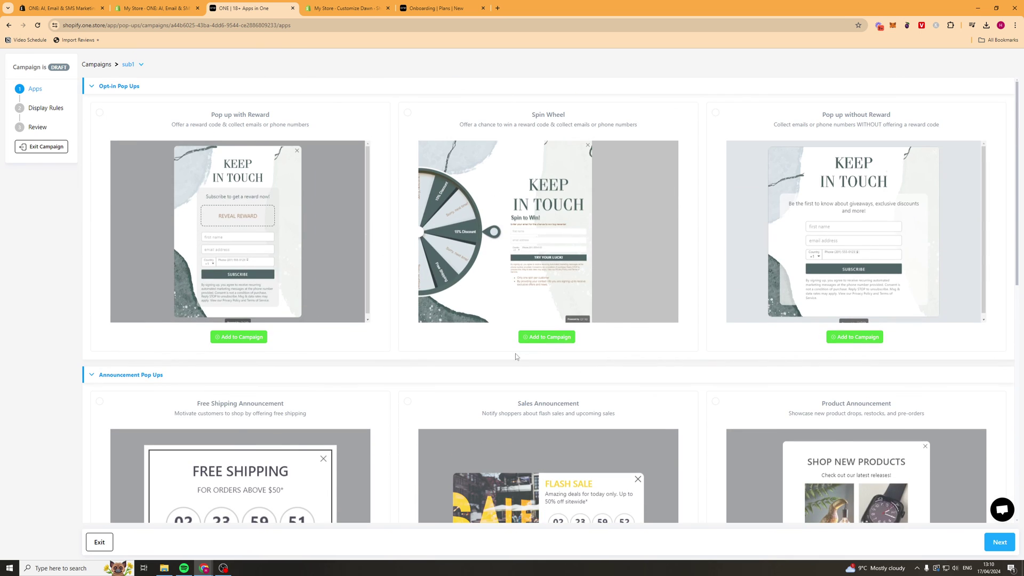
left_click(529, 337)
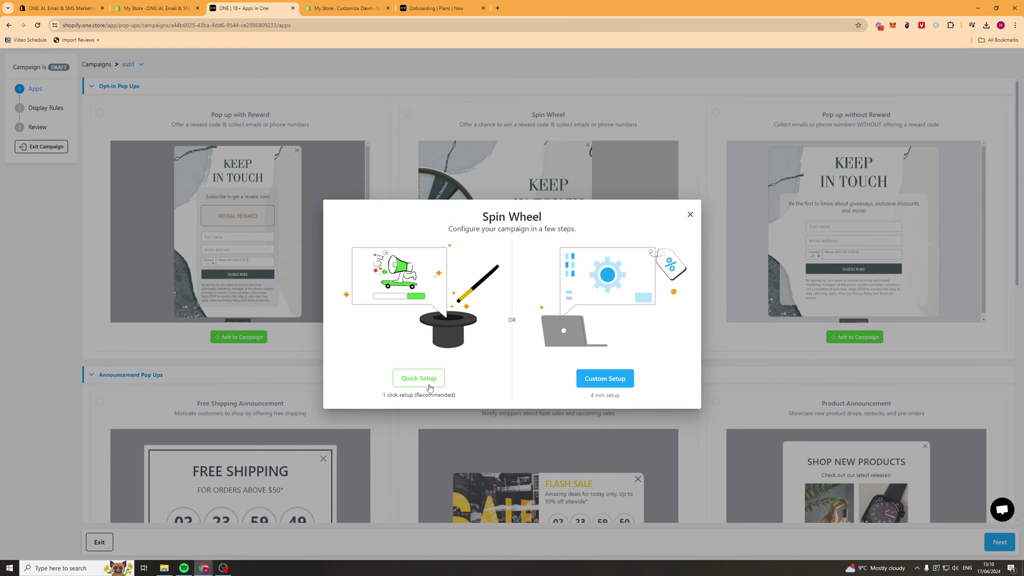
Quick-set and publish the Spin Wheel with default rewards, then exit to the campaign list
left_click(429, 380)
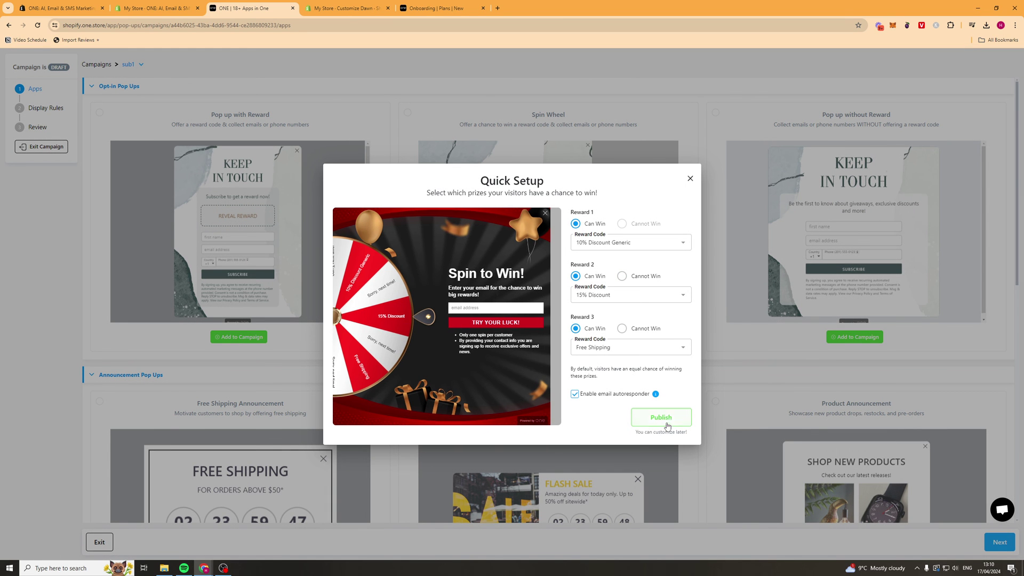
left_click(669, 418)
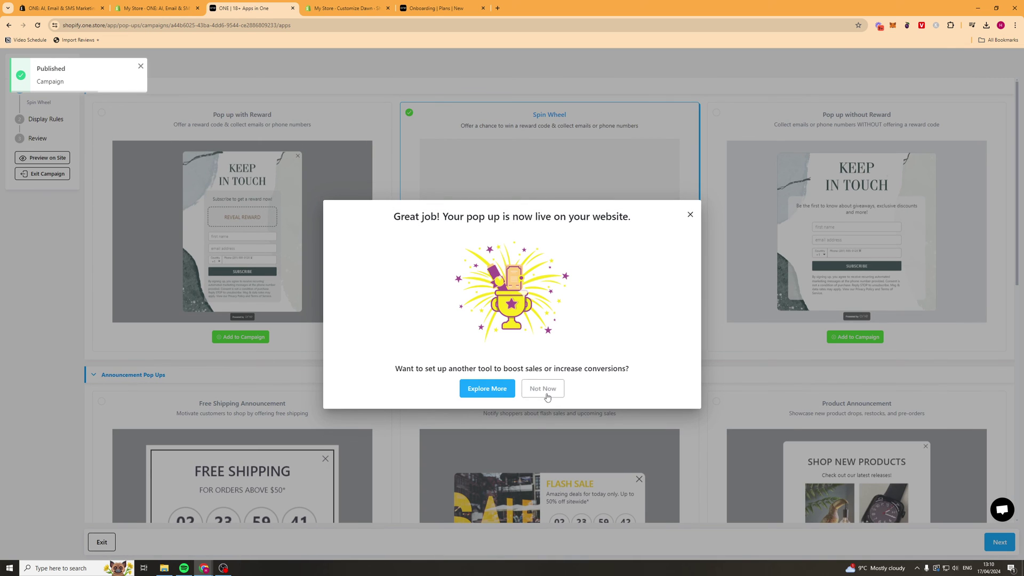
left_click(546, 396)
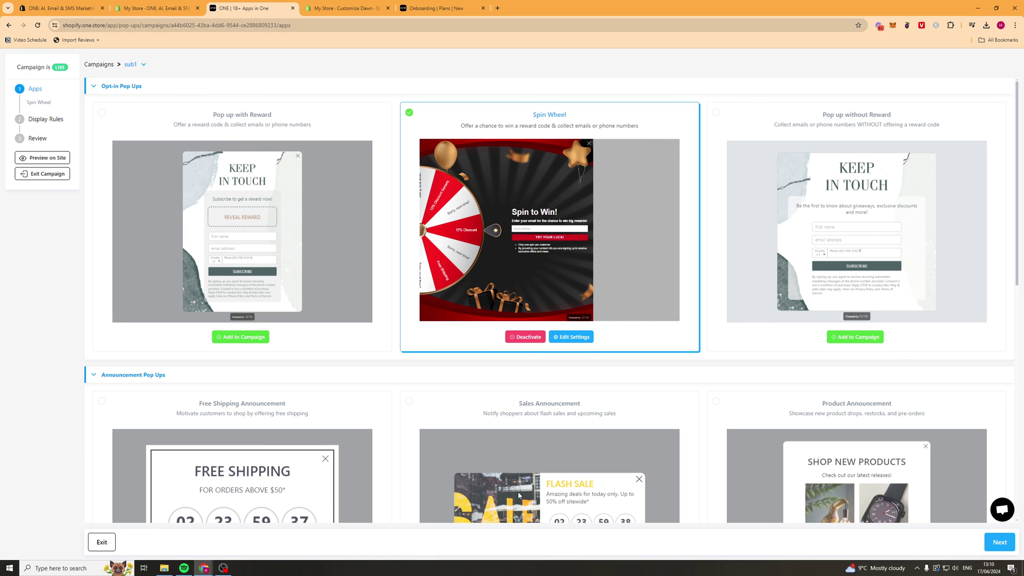
left_click(101, 542)
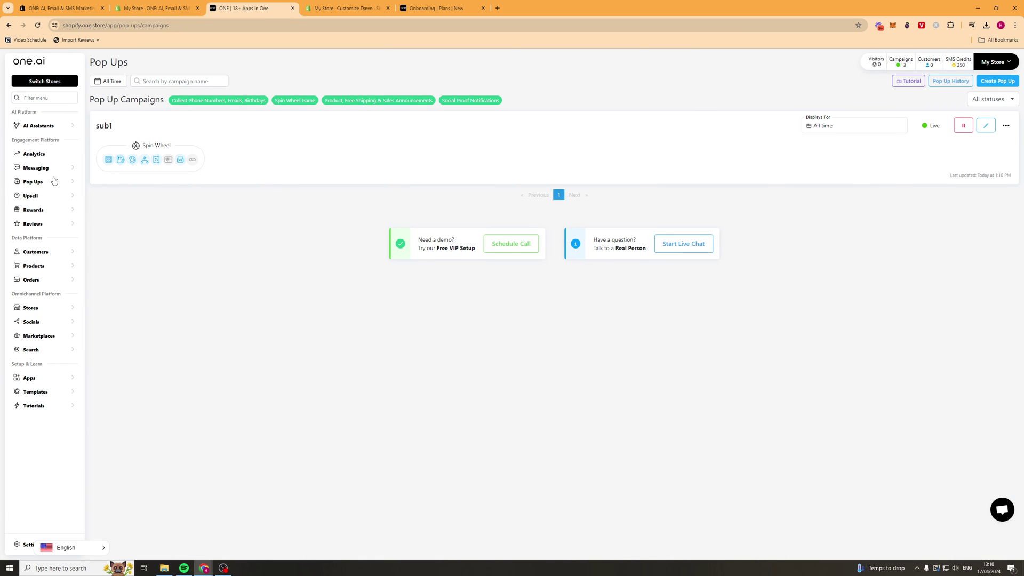
Expand the sidebar's Upsell menu to reveal checkout page, email and SMS options
left_click(47, 198)
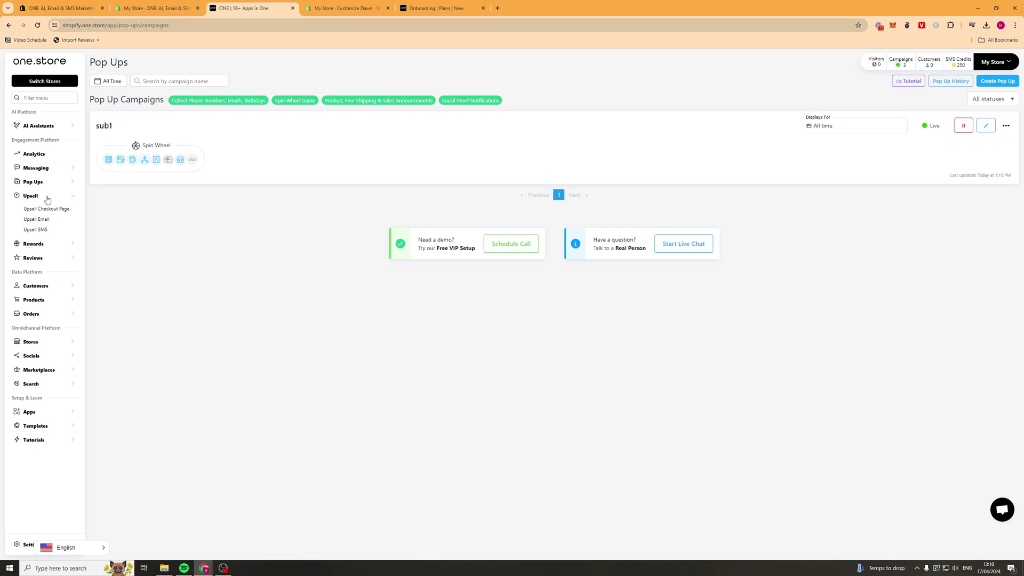